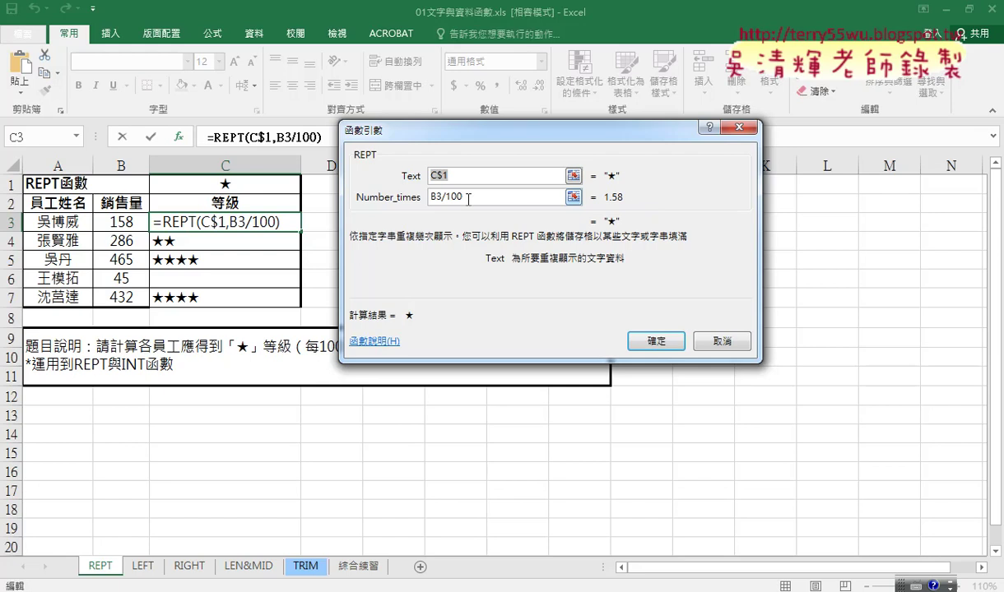
Wrap C3's REPT repeat count in INT, changing B3/100 to int(B3/100)
double_click(448, 196)
key(Home)
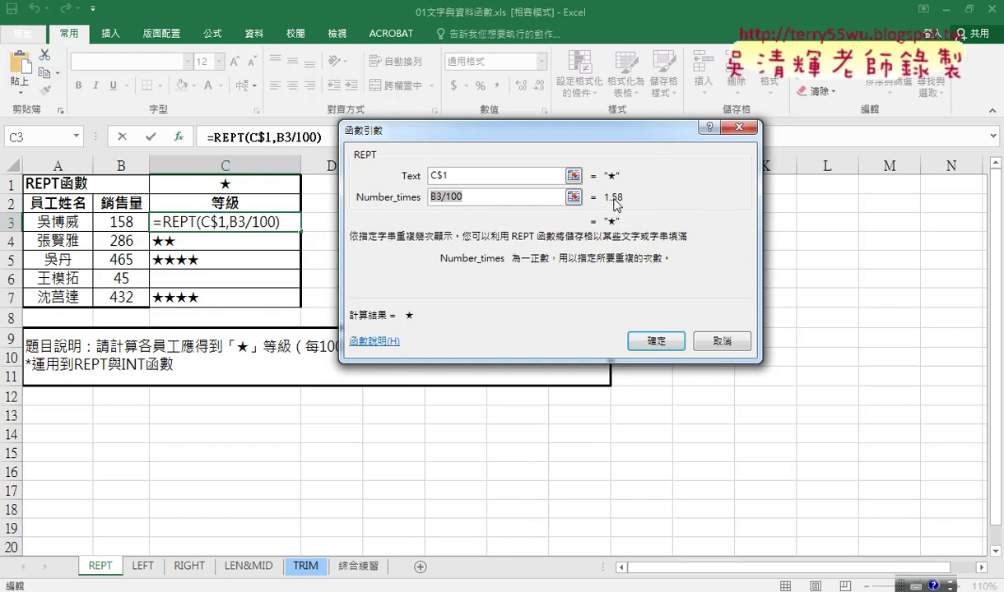
click(433, 198)
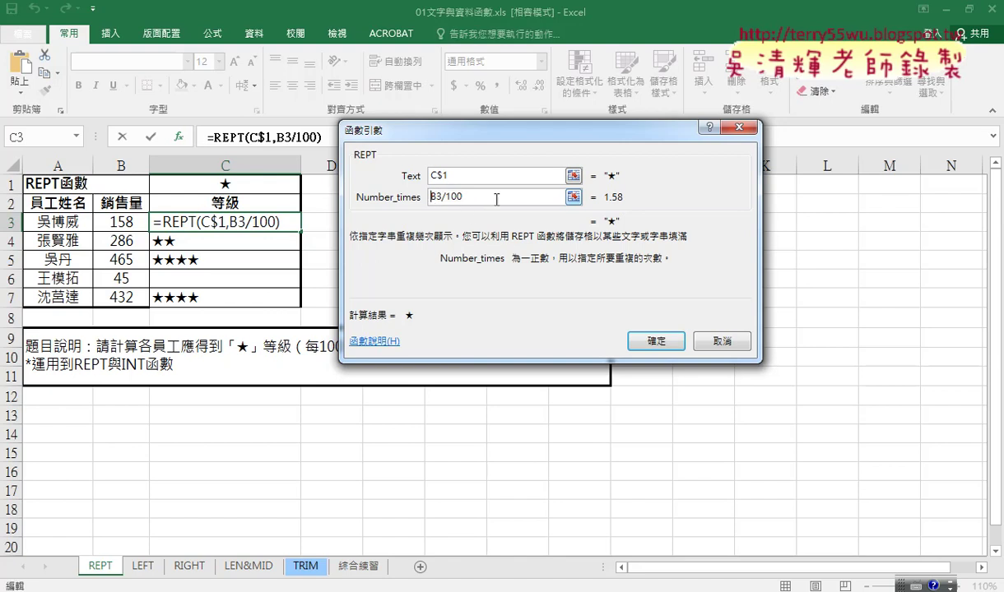
text(i)
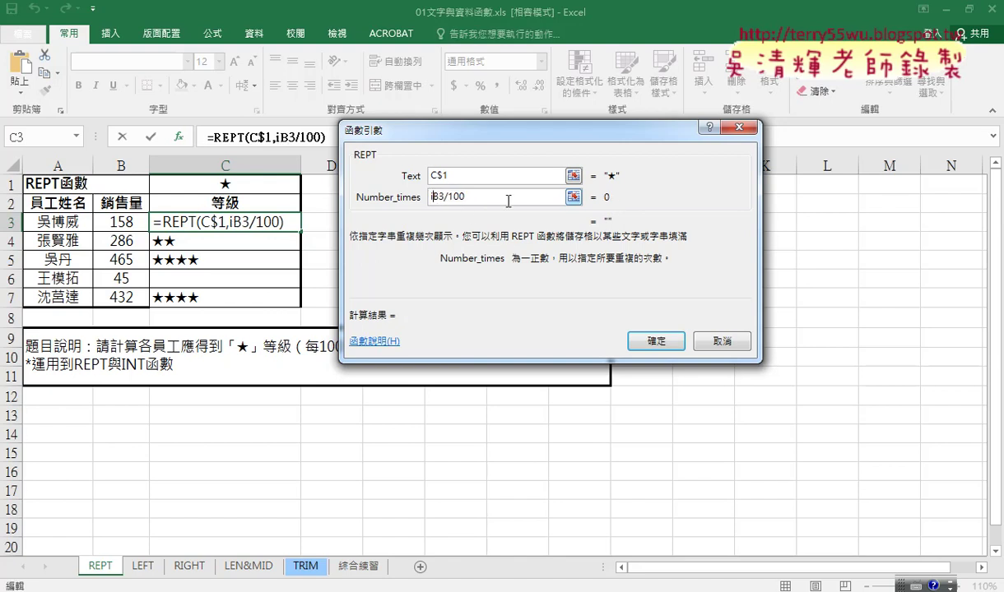
text(nt)
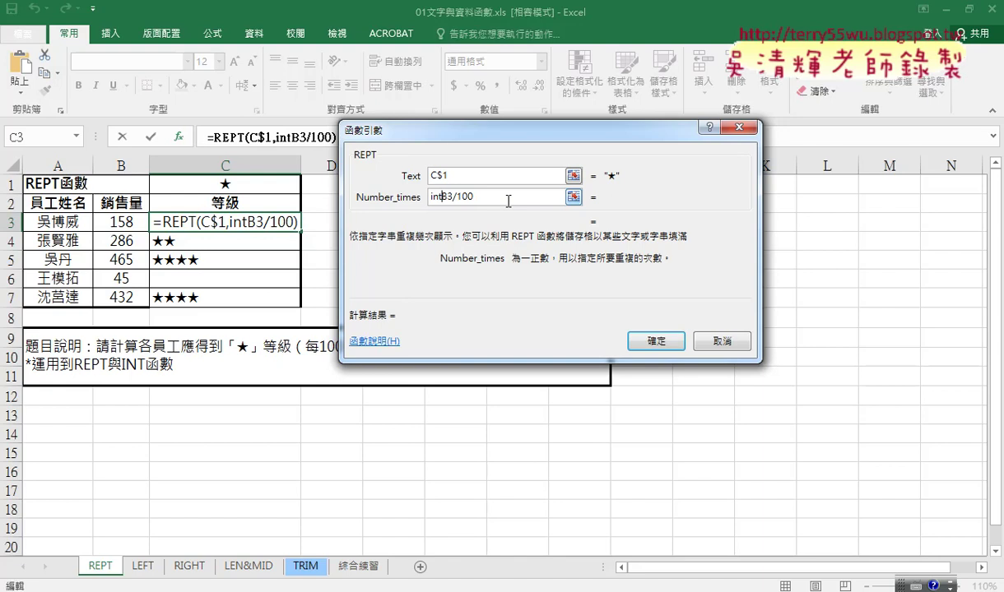
text(()
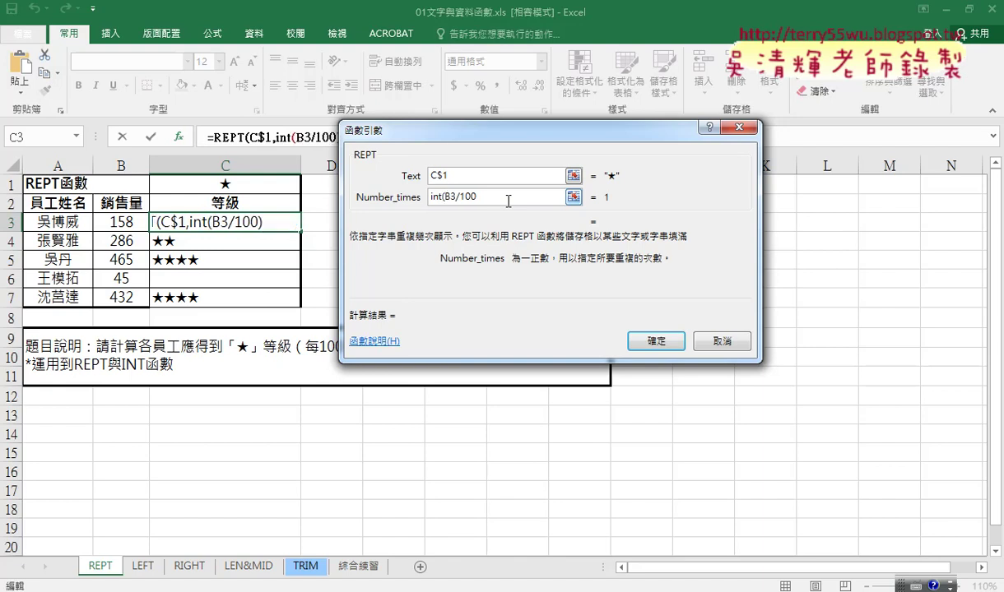
click(506, 197)
text())
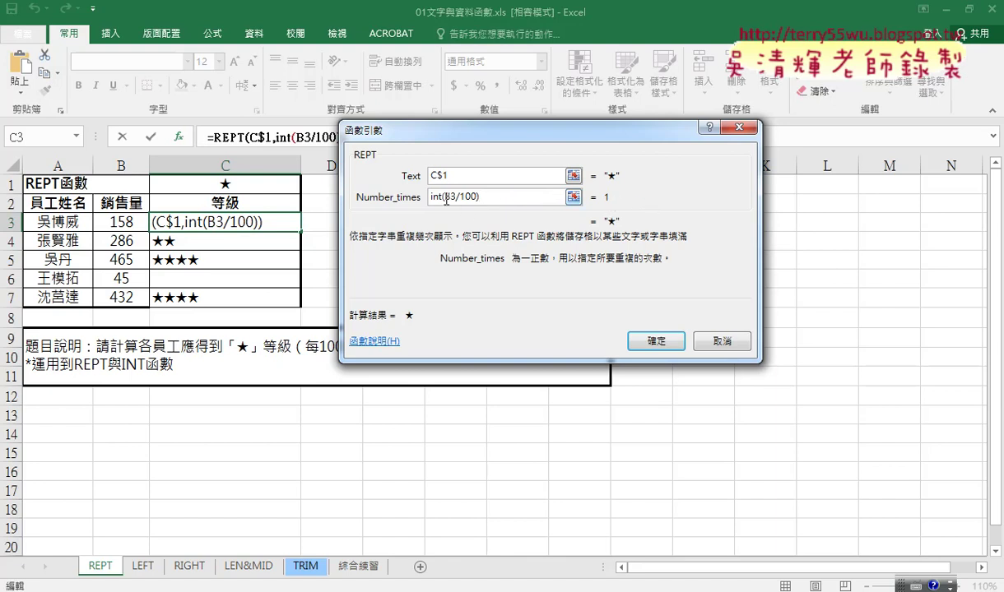
mouse_move(443, 197)
mouse_down()
mouse_move(478, 197)
mouse_move(443, 197)
mouse_up()
Confirm C3's star formula, fill it down to C7, then delete the results in C3:C7
click(655, 339)
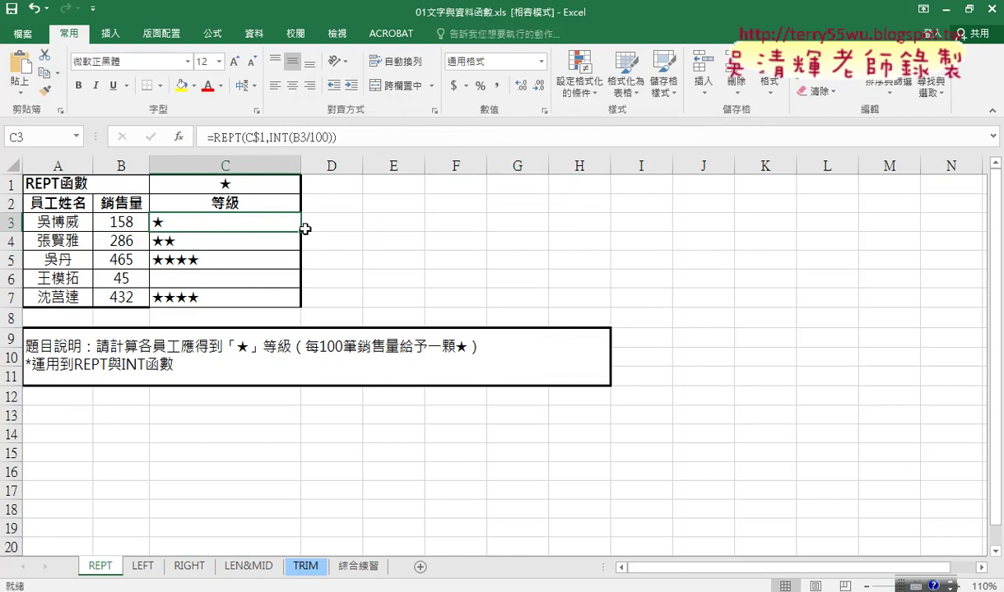
drag(300, 231, 294, 308)
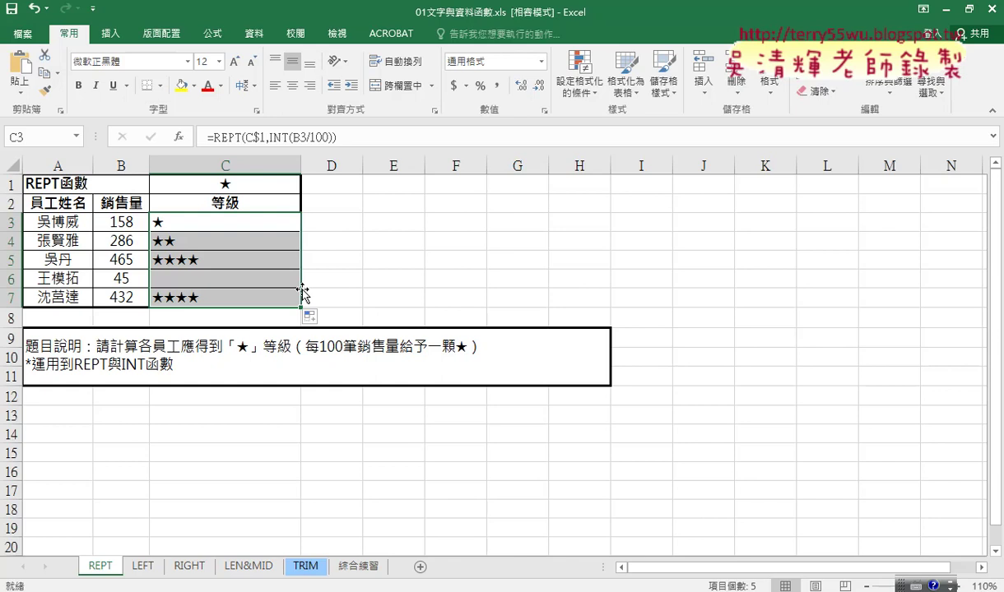
click(223, 222)
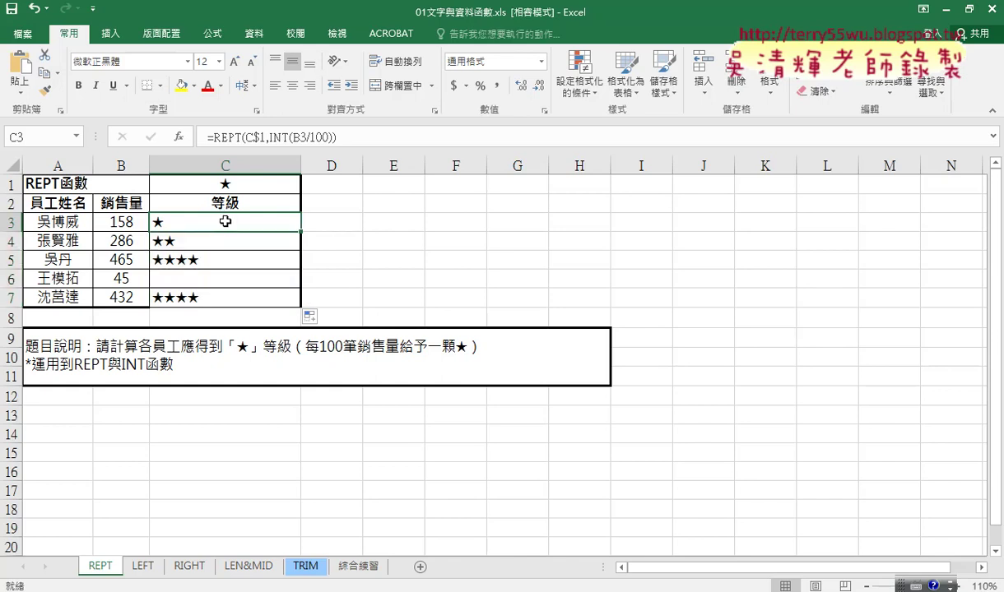
key(ctrl+shift+Down)
key(Delete)
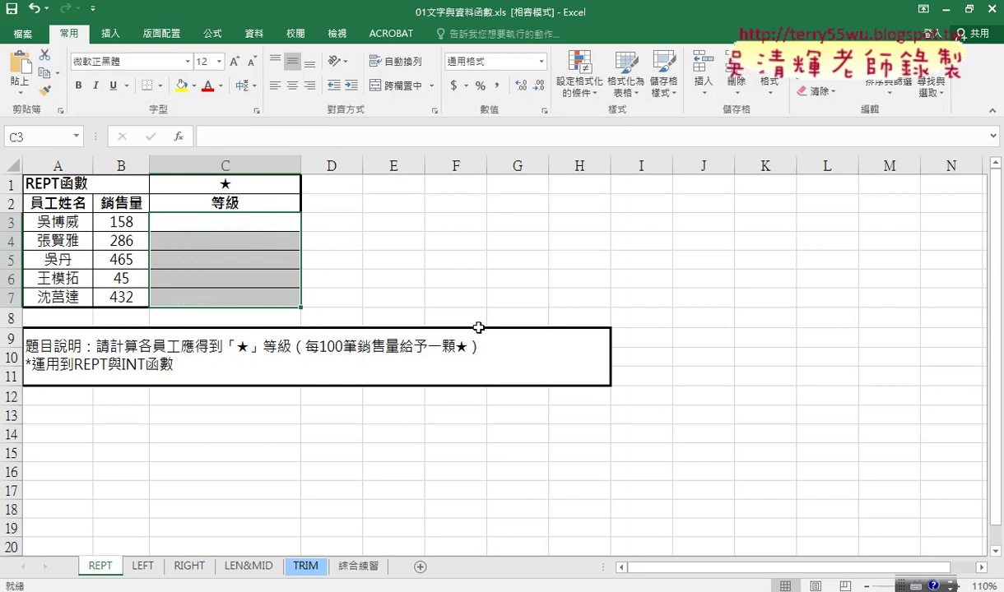
Insert the REPT function in C3 and set its Text argument to the ★ in C1
click(226, 223)
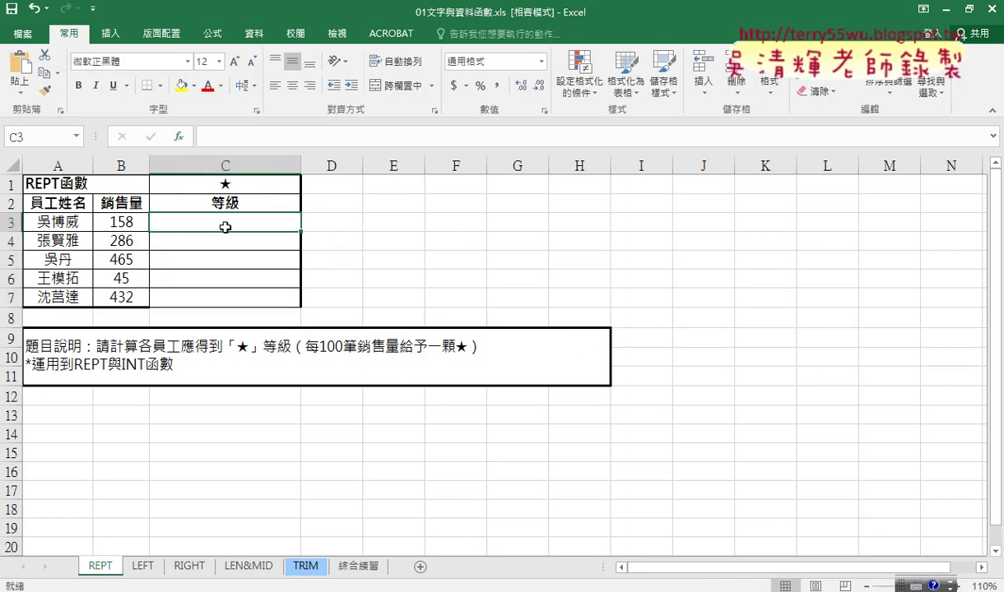
click(178, 137)
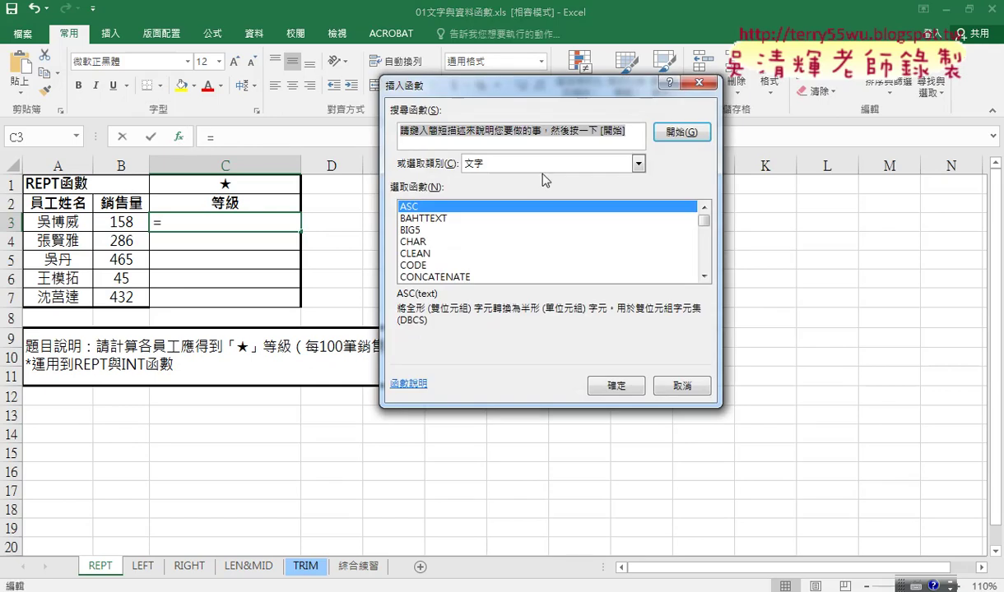
drag(704, 221, 705, 247)
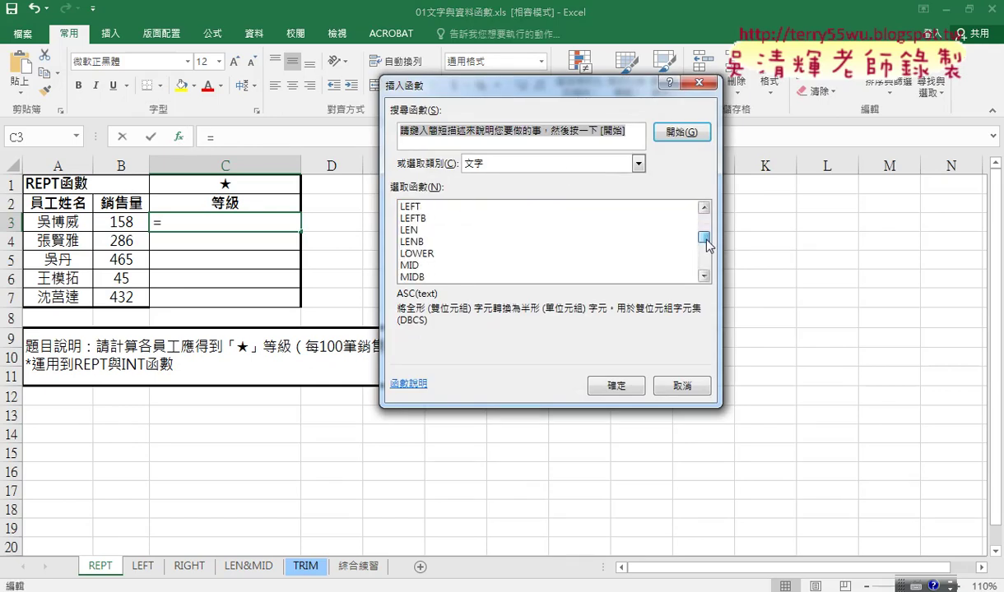
click(413, 265)
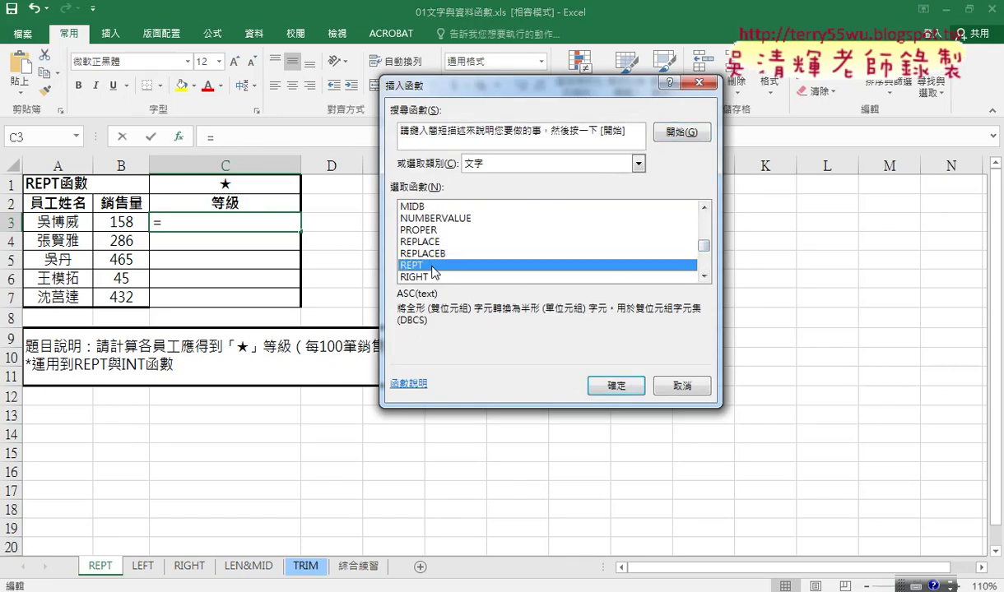
double_click(463, 264)
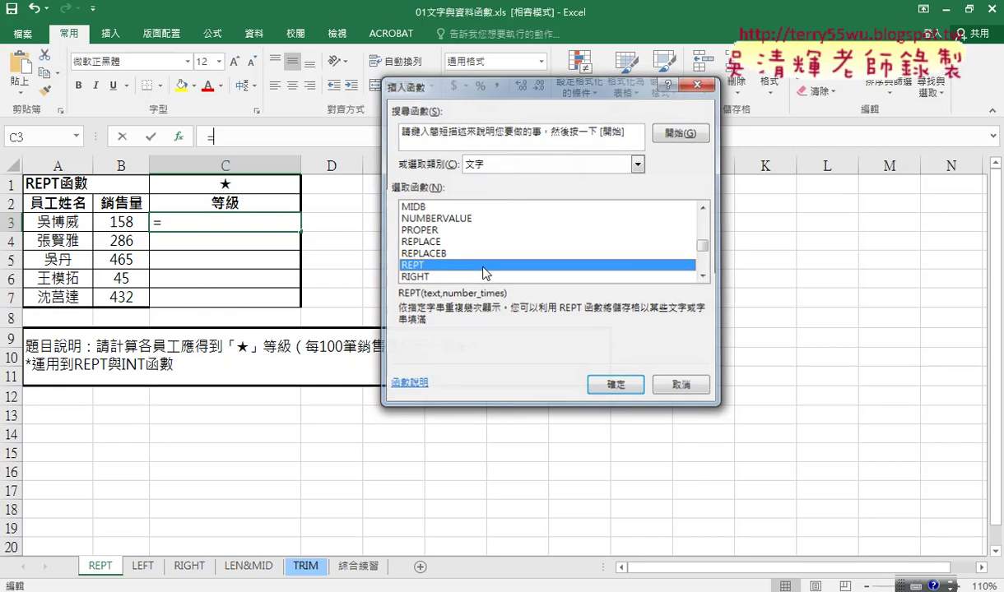
click(228, 183)
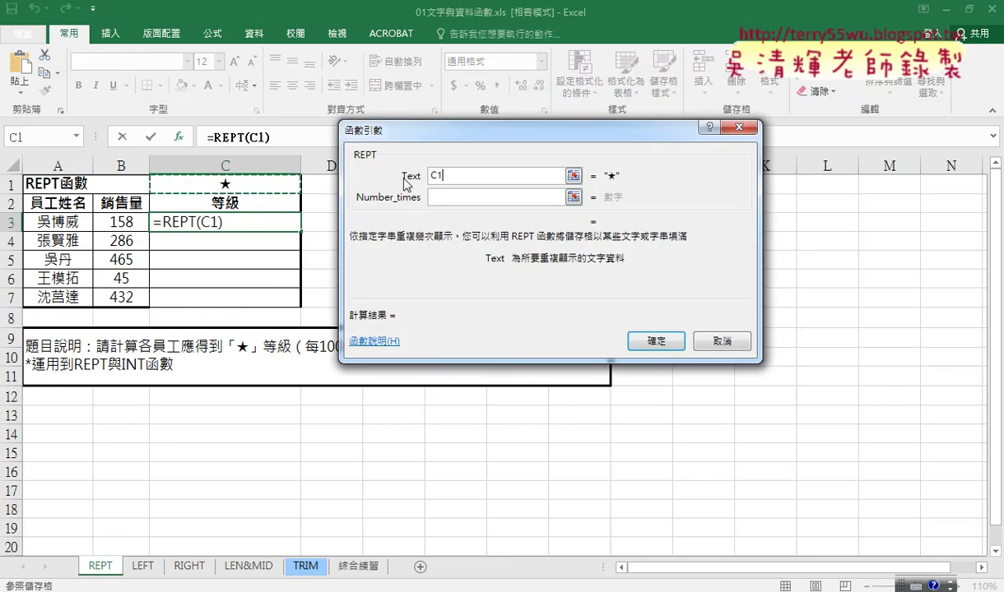
Set REPT's Number_times to int(B3/100), removing a stray parenthesis along the way
click(425, 197)
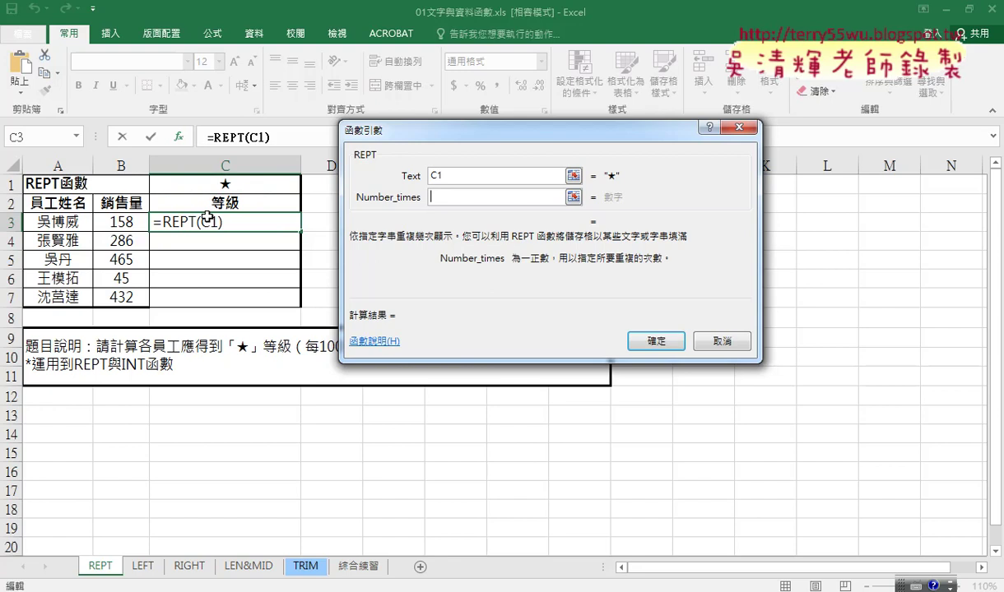
click(125, 224)
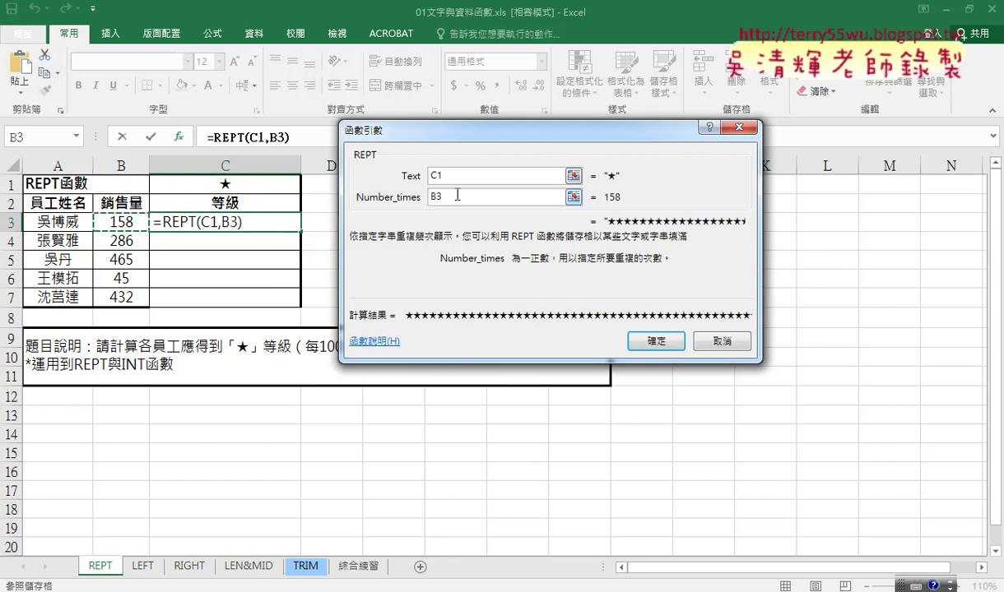
text(/100)
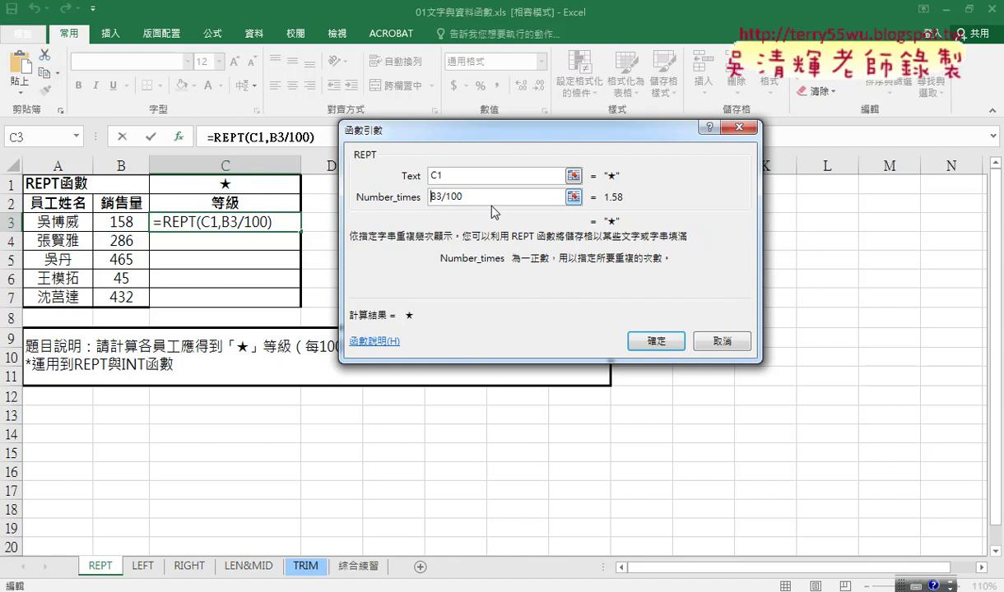
text(i)
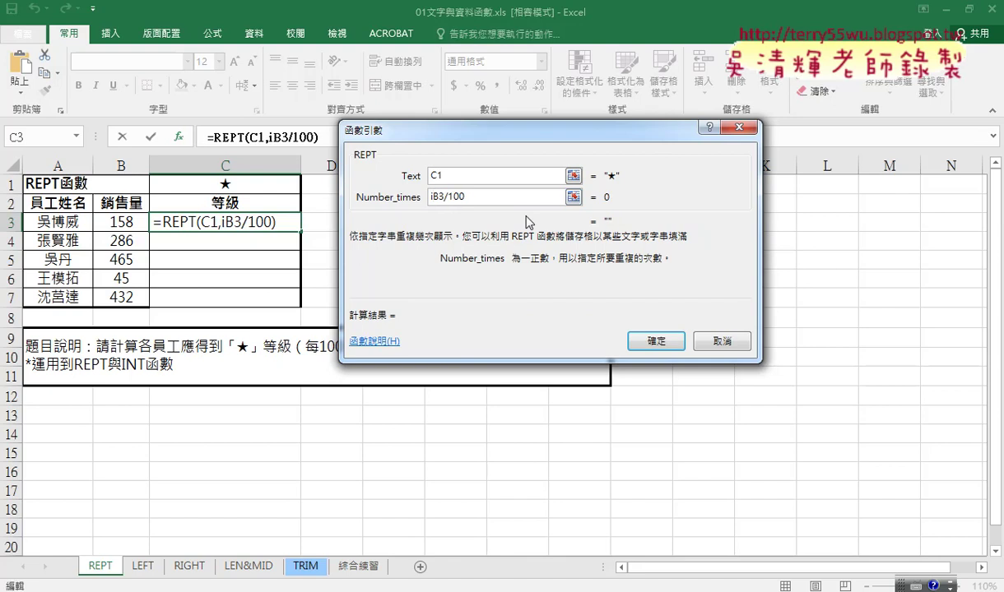
text(nt()
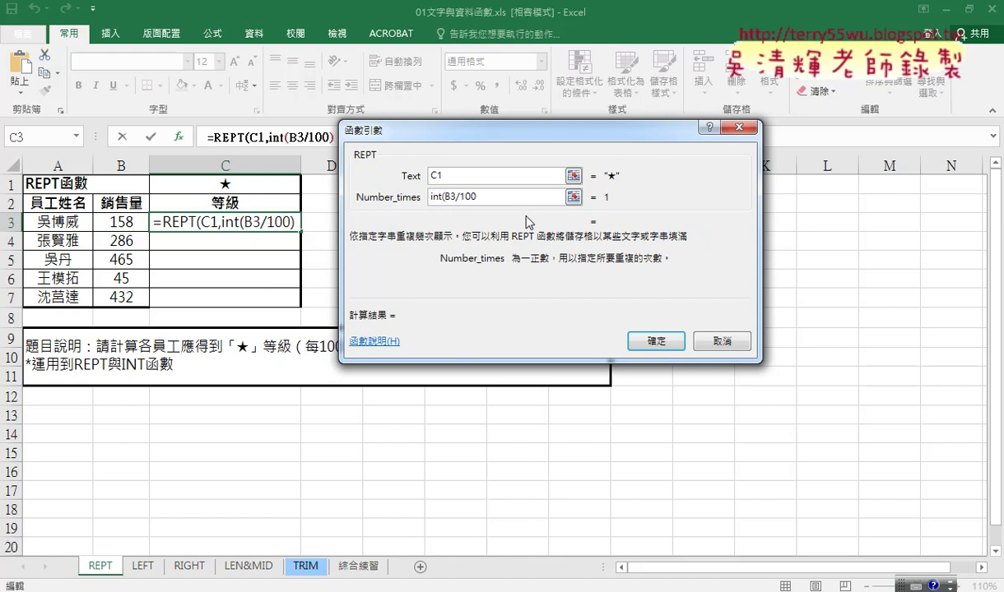
key(BackSpace)
text())
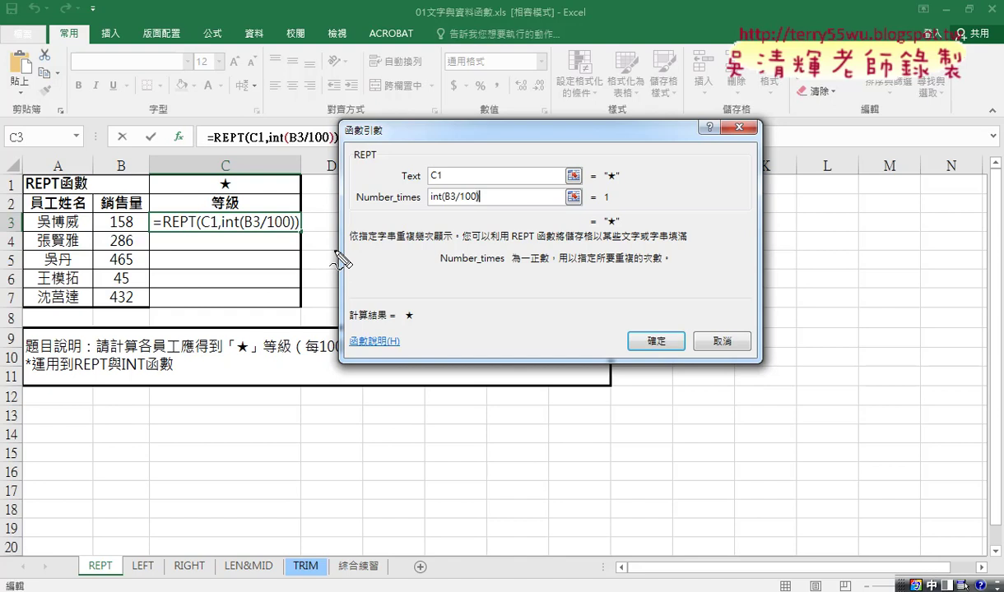
mouse_move(297, 224)
mouse_down()
mouse_move(300, 301)
mouse_move(310, 287)
mouse_up()
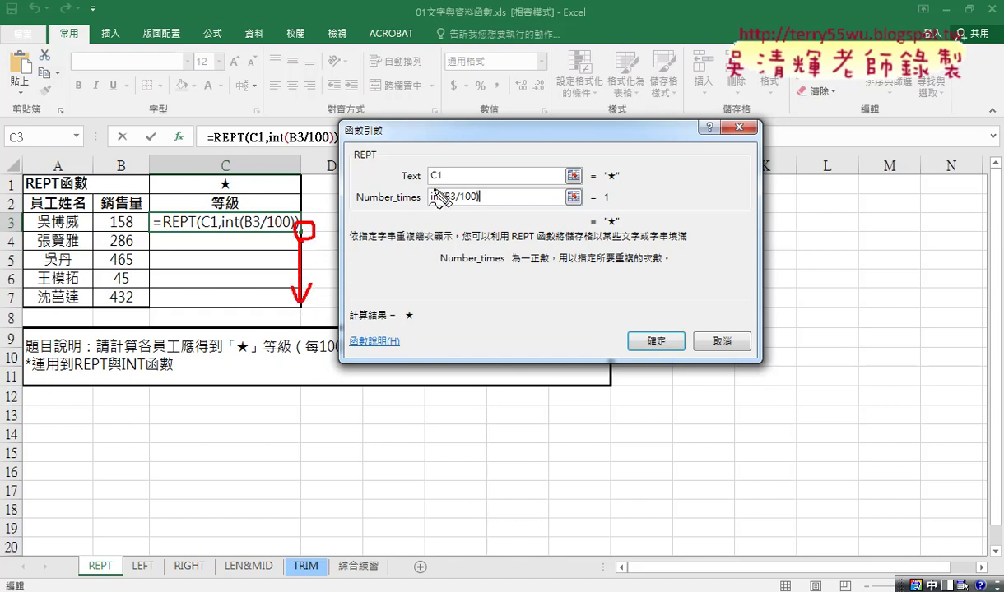
drag(428, 182, 461, 206)
drag(219, 176, 244, 189)
drag(131, 215, 135, 232)
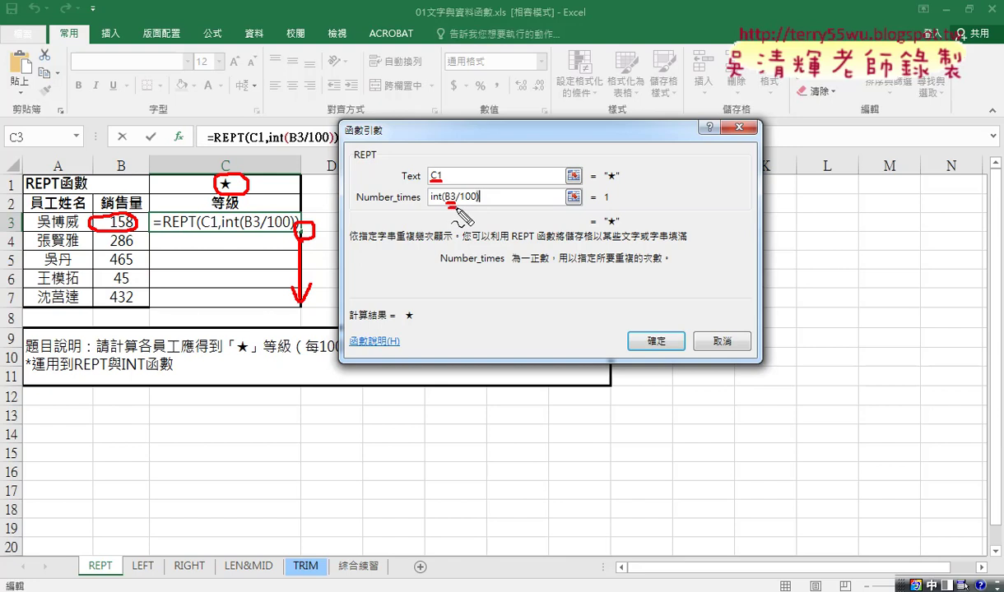
drag(446, 202, 456, 201)
key(Escape)
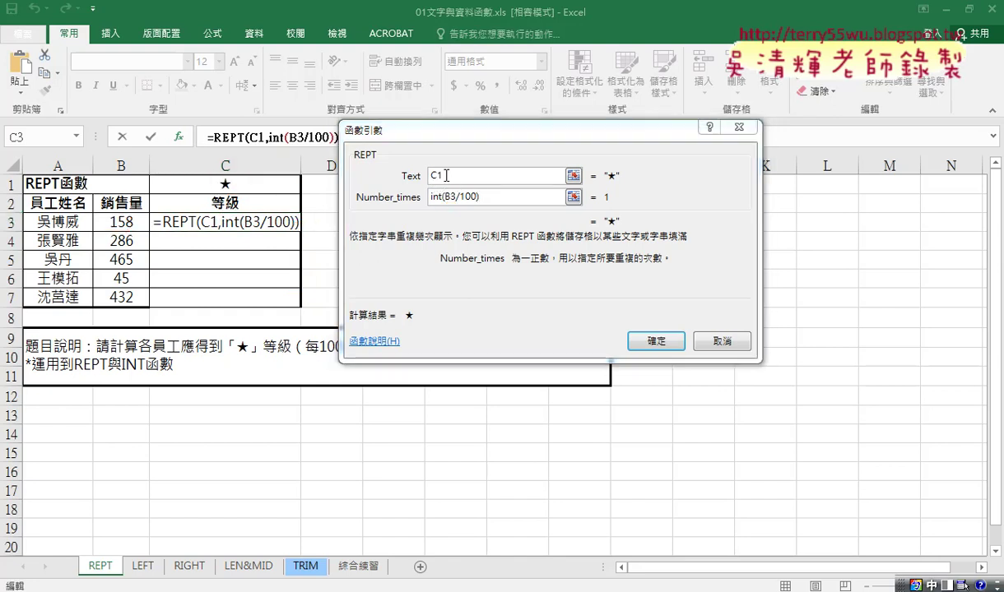
click(436, 176)
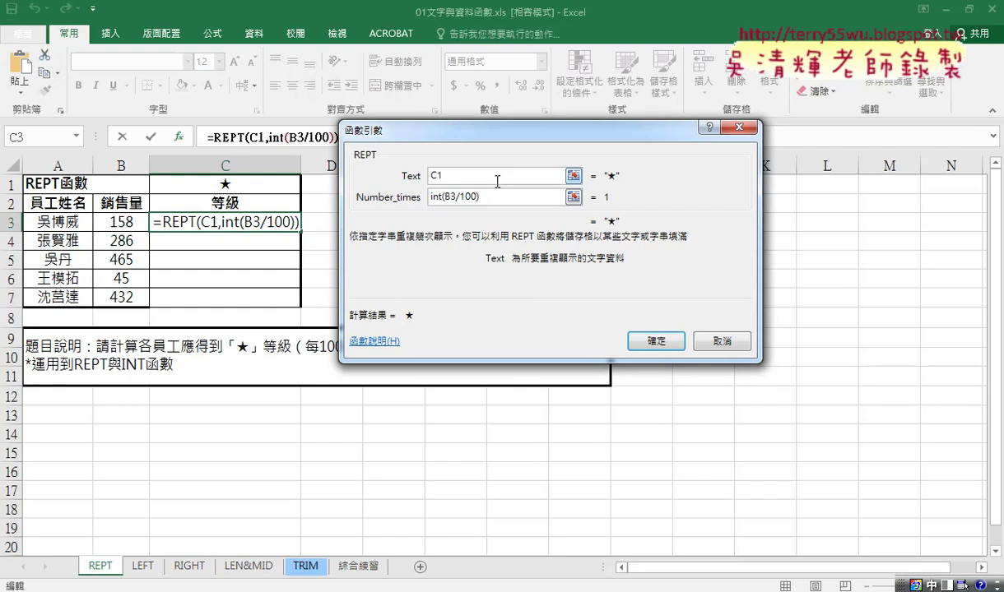
text($)
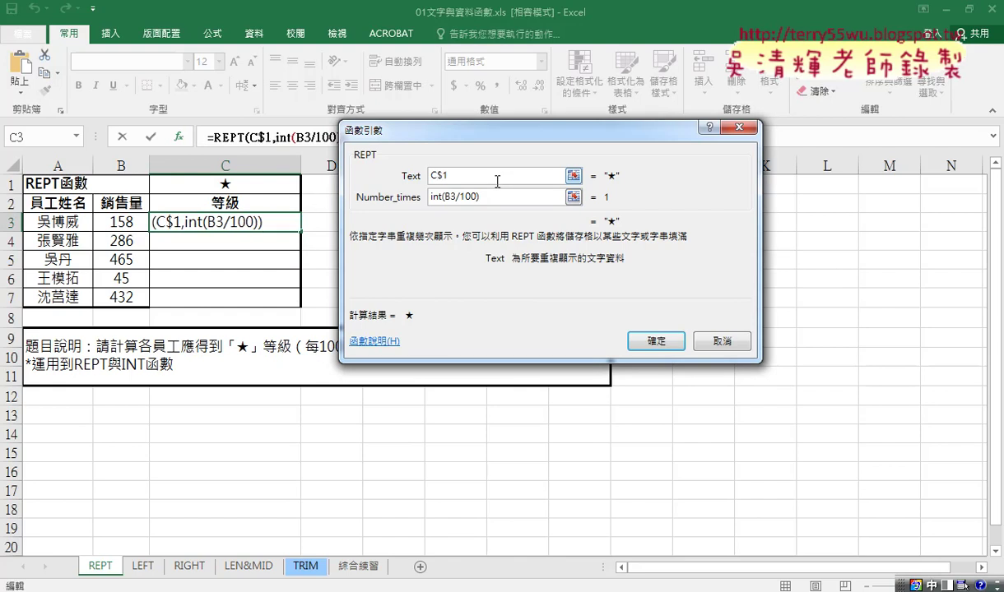
click(657, 342)
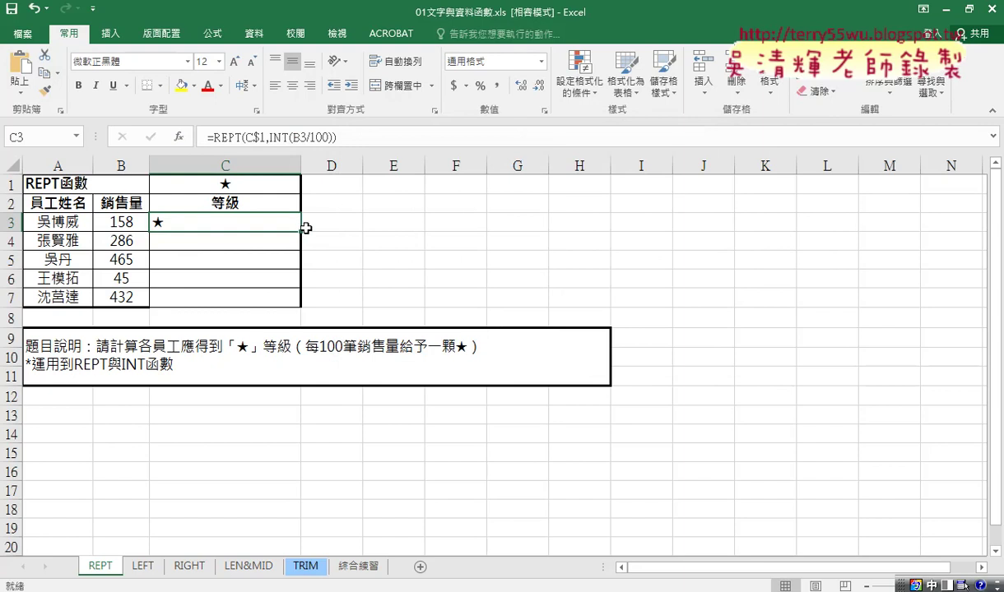
drag(301, 231, 301, 306)
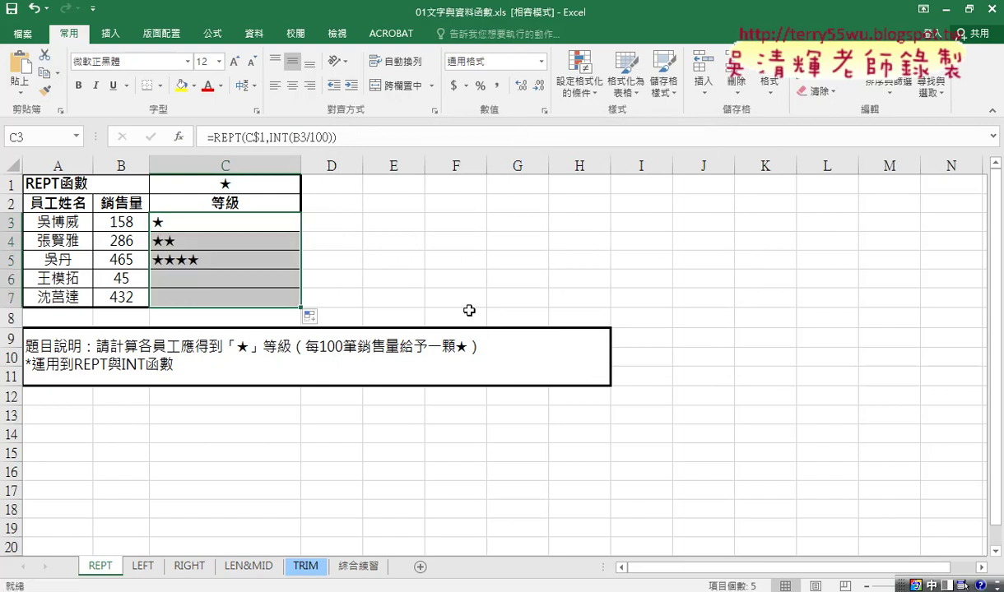
drag(206, 137, 385, 140)
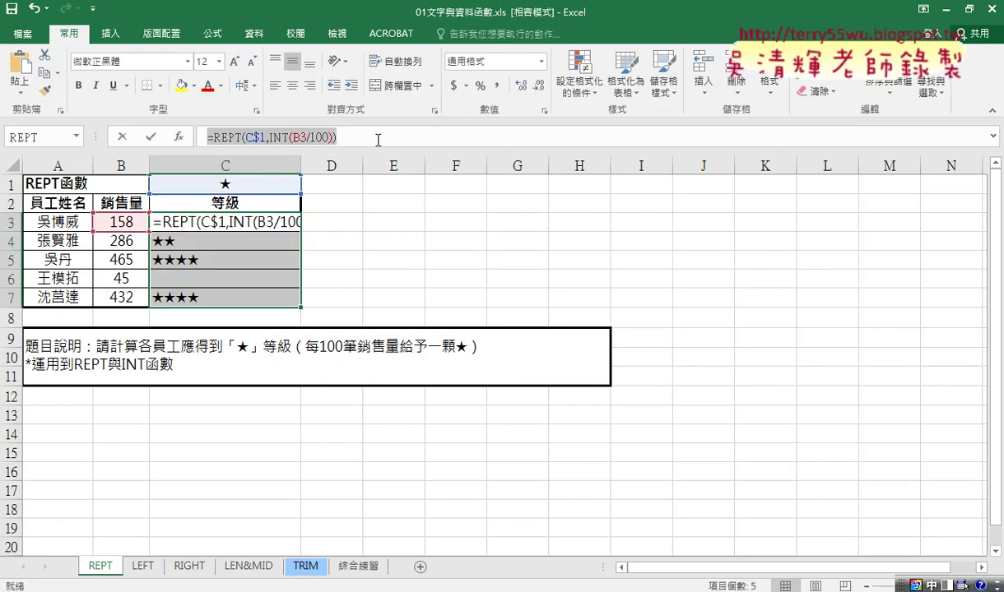
click(122, 137)
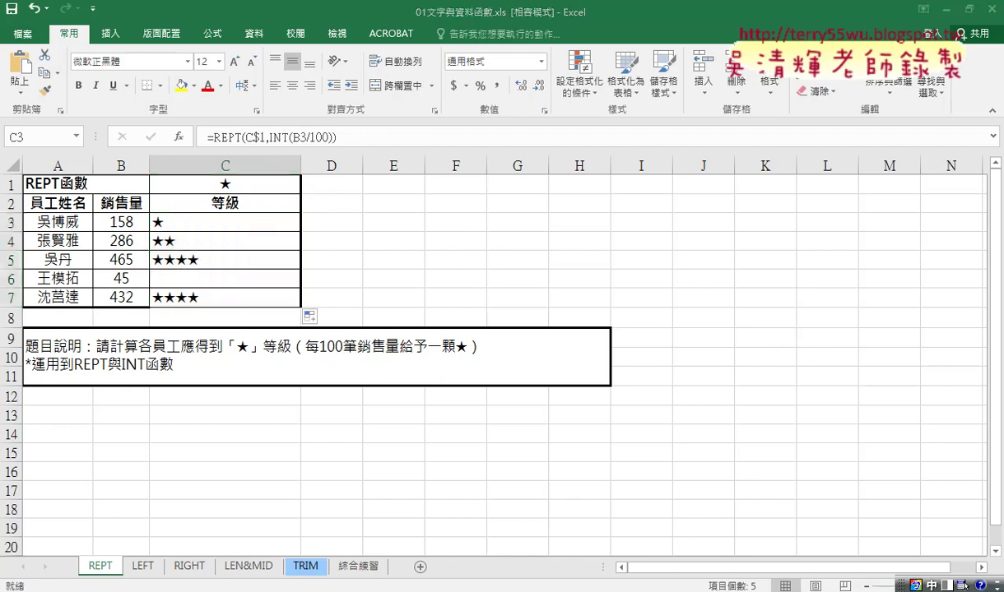
mouse_move(117, 589)
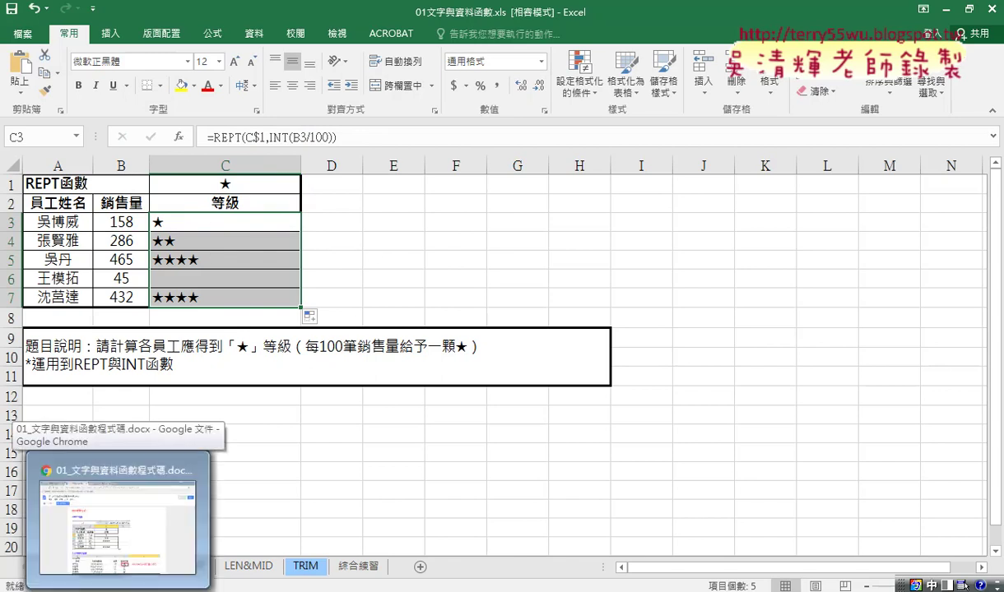
click(181, 518)
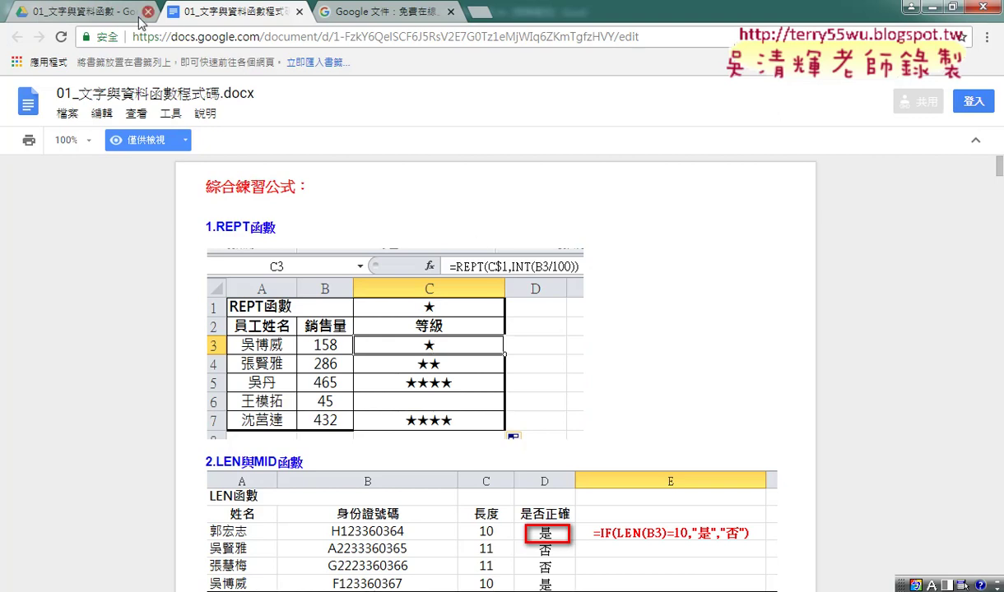
scroll(334, 317, down, 2)
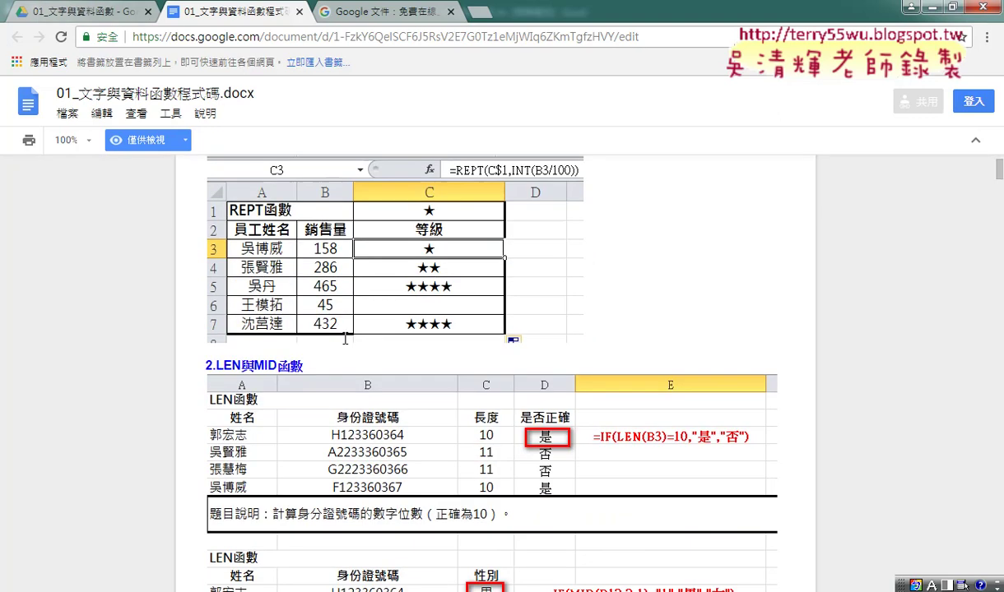
scroll(340, 264, down, 2)
scroll(281, 272, up, 1)
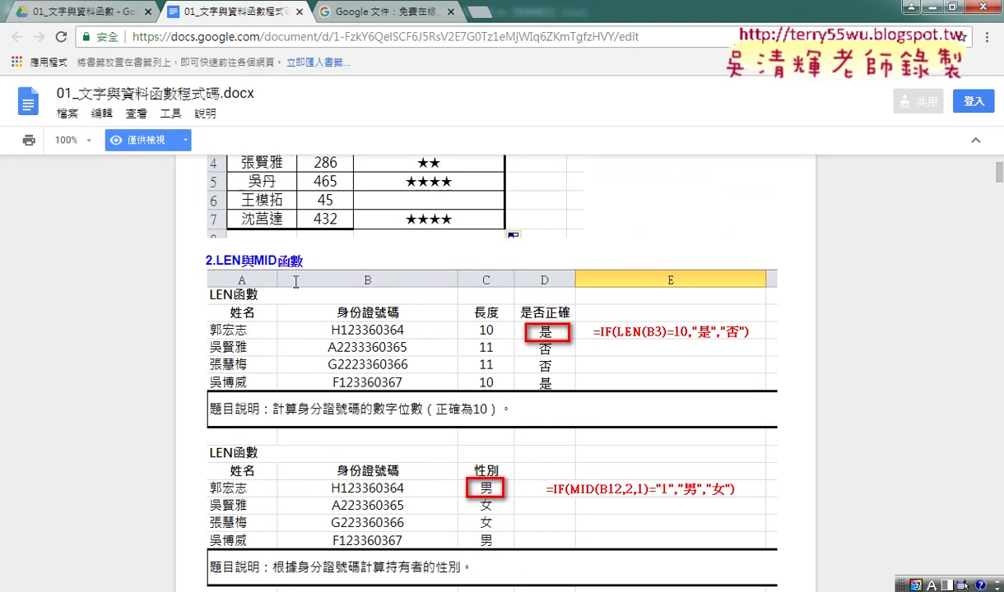
scroll(296, 282, up, 2)
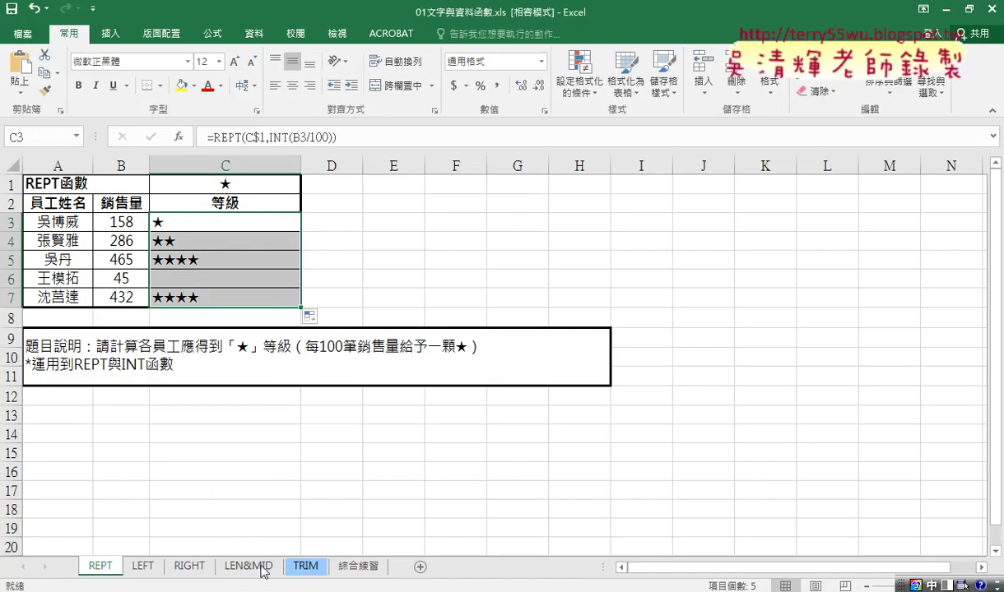
Switch to the LEN&MID sheet and compare B3's ID number with the empty length cell C3
click(249, 568)
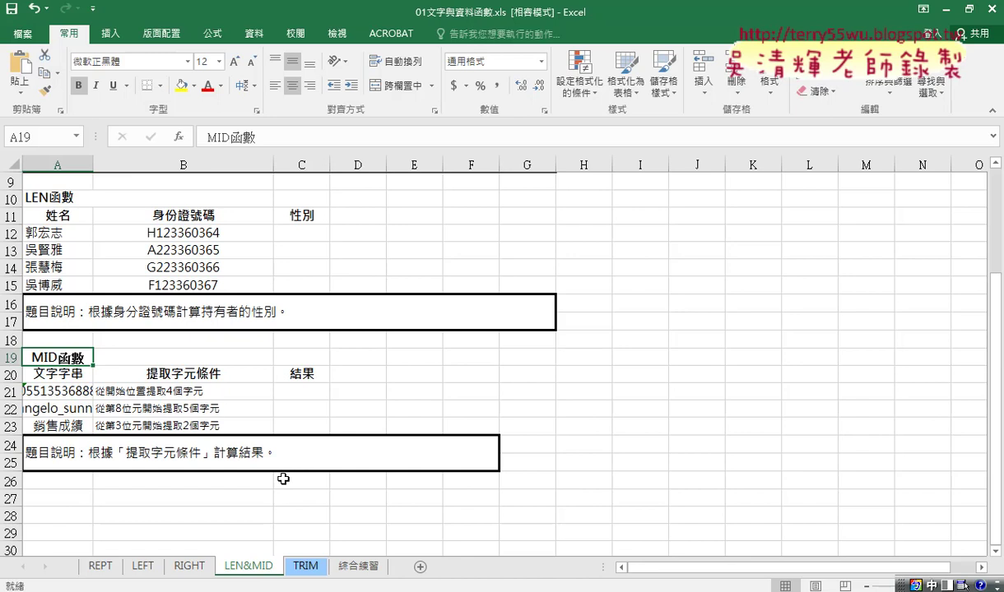
scroll(287, 466, up, 2)
scroll(290, 467, down, 2)
scroll(290, 466, down, 1)
scroll(290, 465, up, 3)
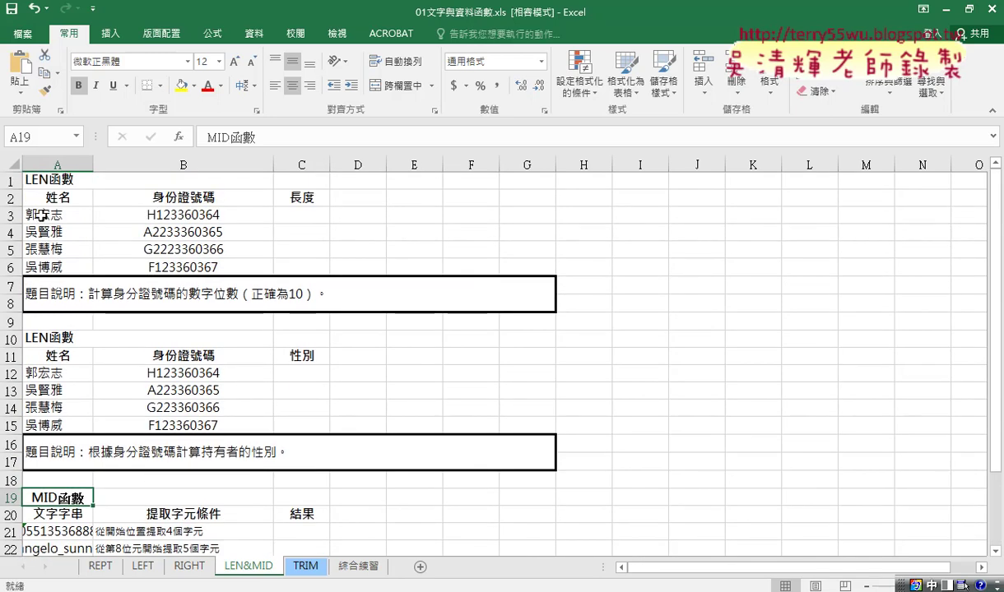
drag(41, 216, 239, 215)
click(302, 216)
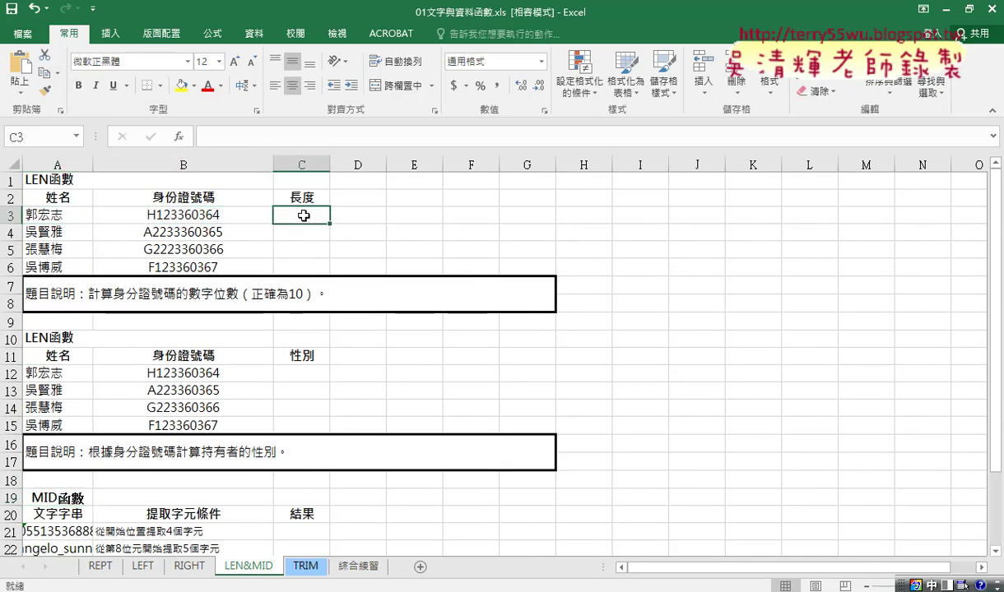
click(216, 212)
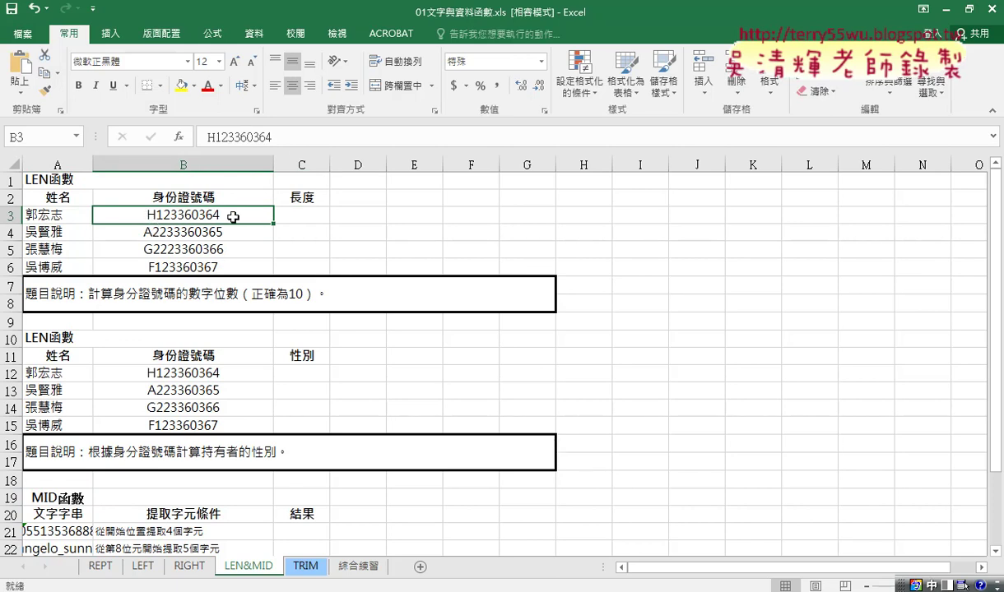
click(302, 216)
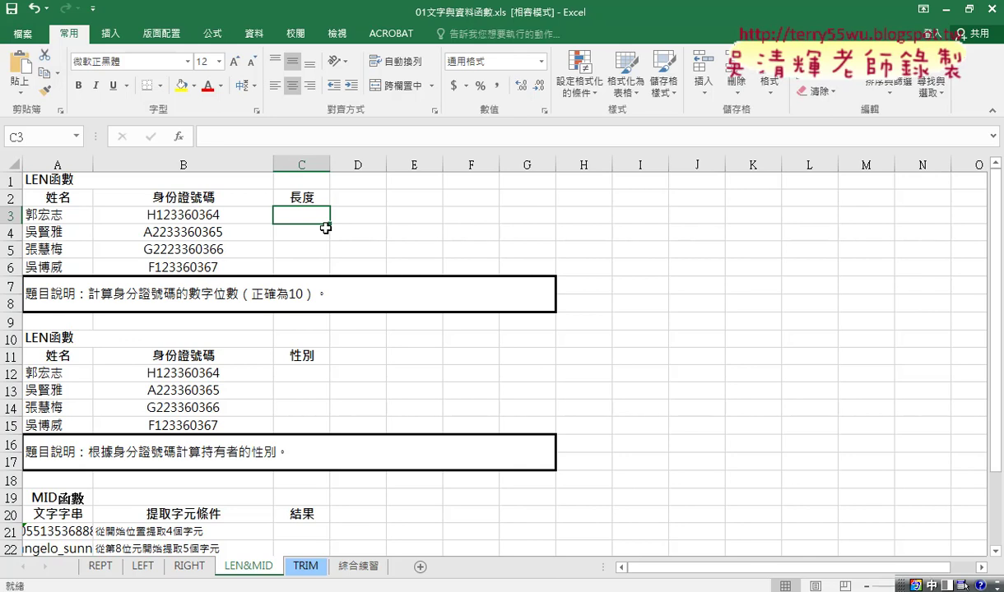
click(181, 218)
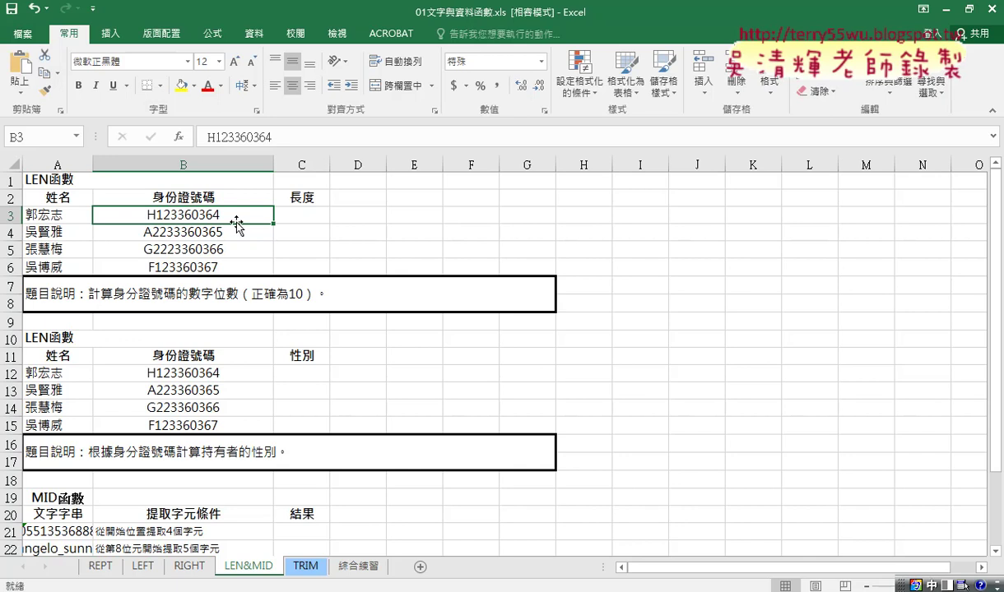
click(298, 214)
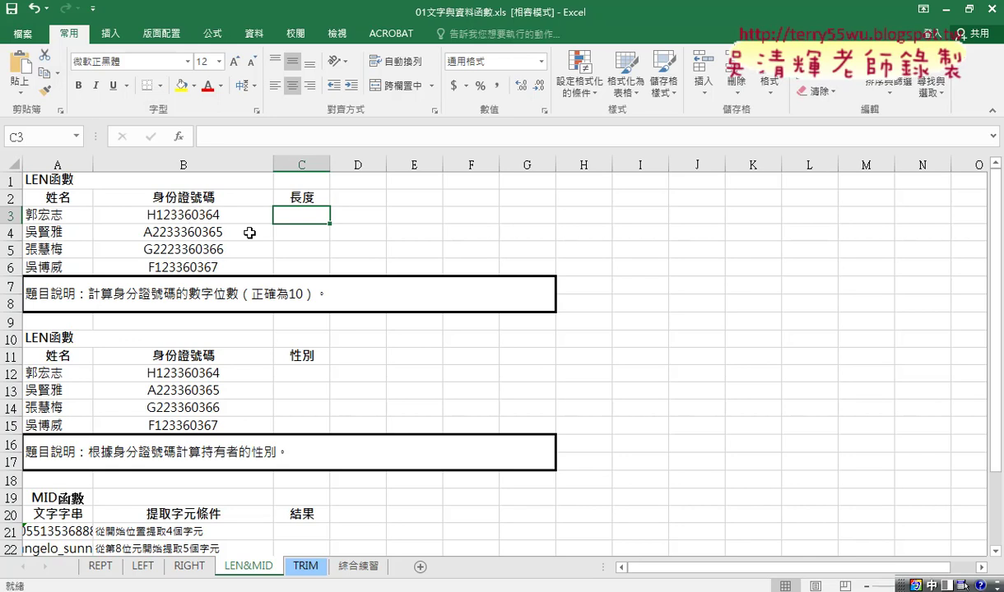
Insert the LEN function into C3 from Insert Function's 文字 (text) category
click(178, 136)
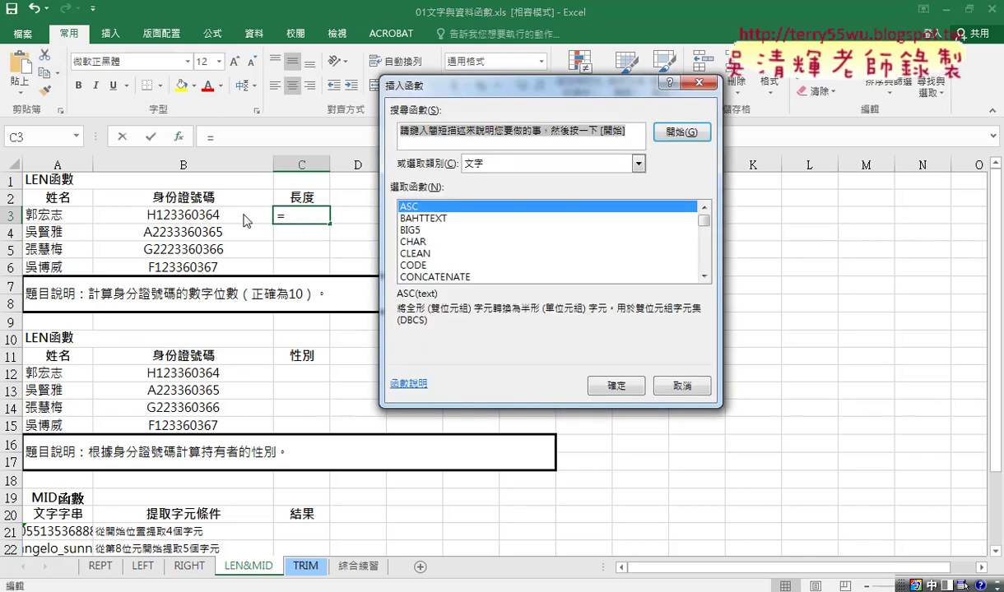
click(508, 164)
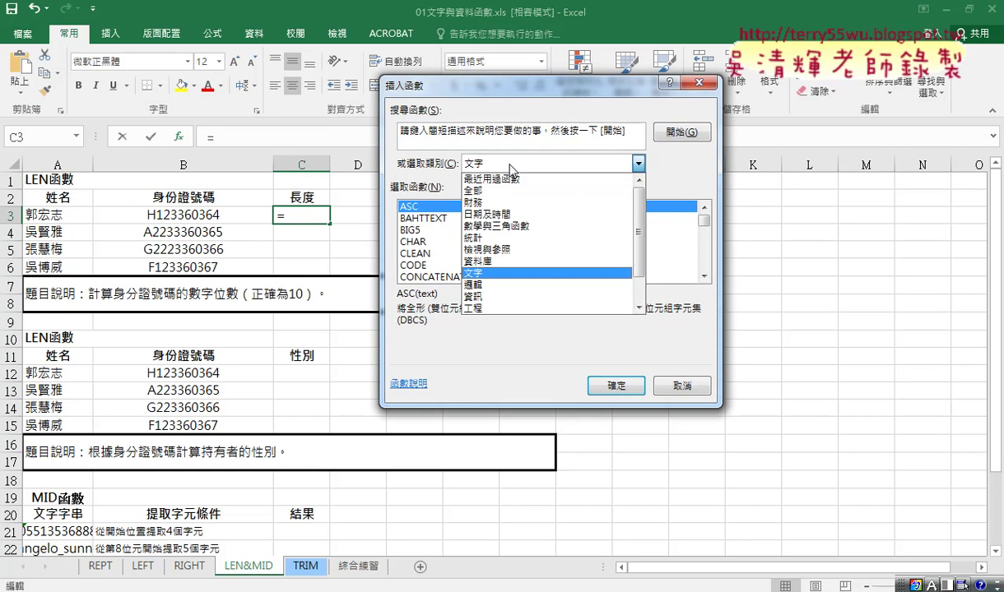
click(493, 272)
click(704, 277)
click(704, 276)
click(704, 276)
click(705, 276)
click(704, 276)
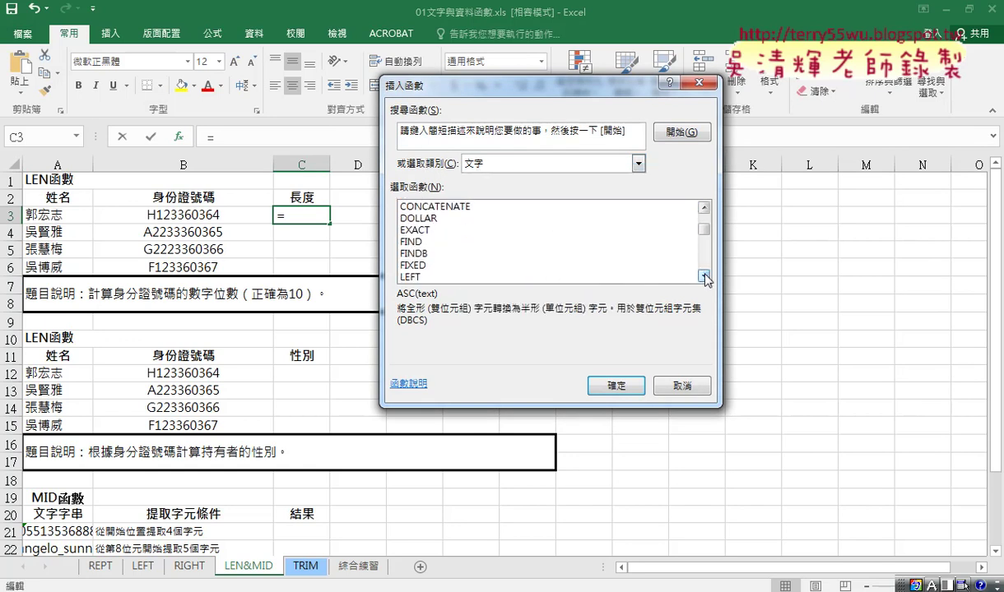
click(704, 277)
click(705, 277)
click(704, 277)
click(550, 254)
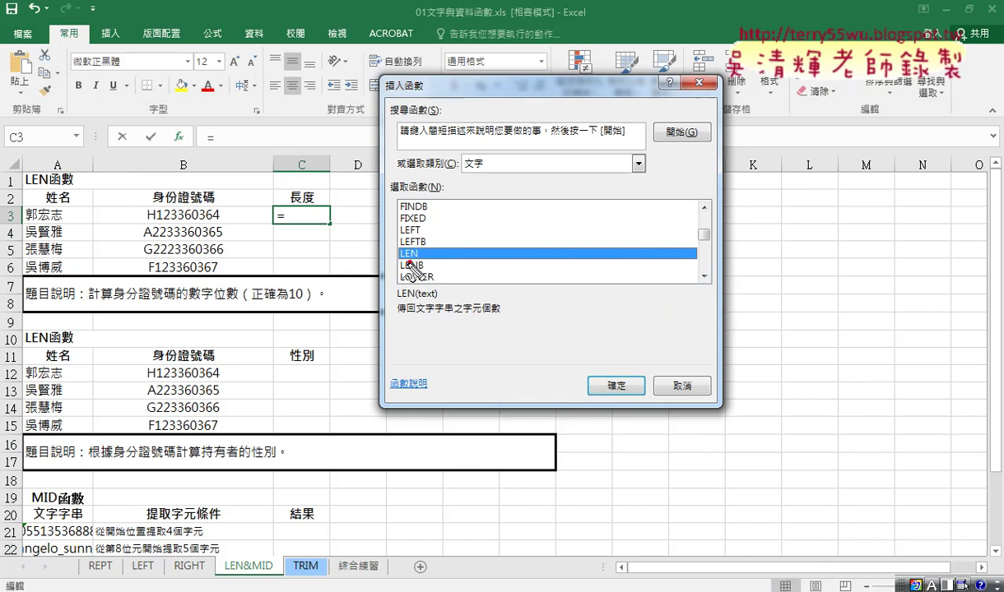
drag(432, 247, 428, 257)
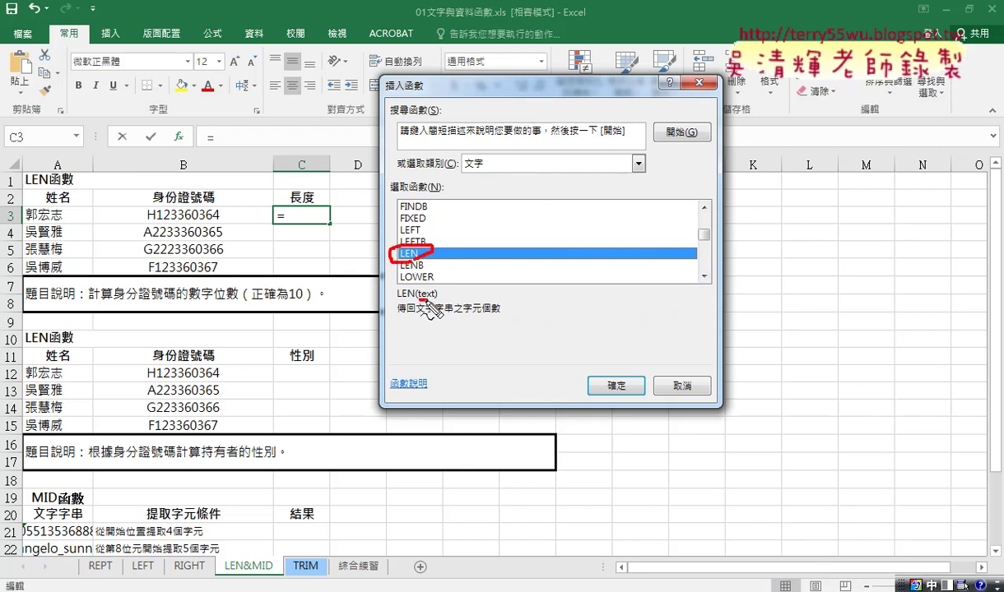
drag(426, 301, 437, 299)
drag(481, 314, 497, 314)
drag(145, 223, 162, 223)
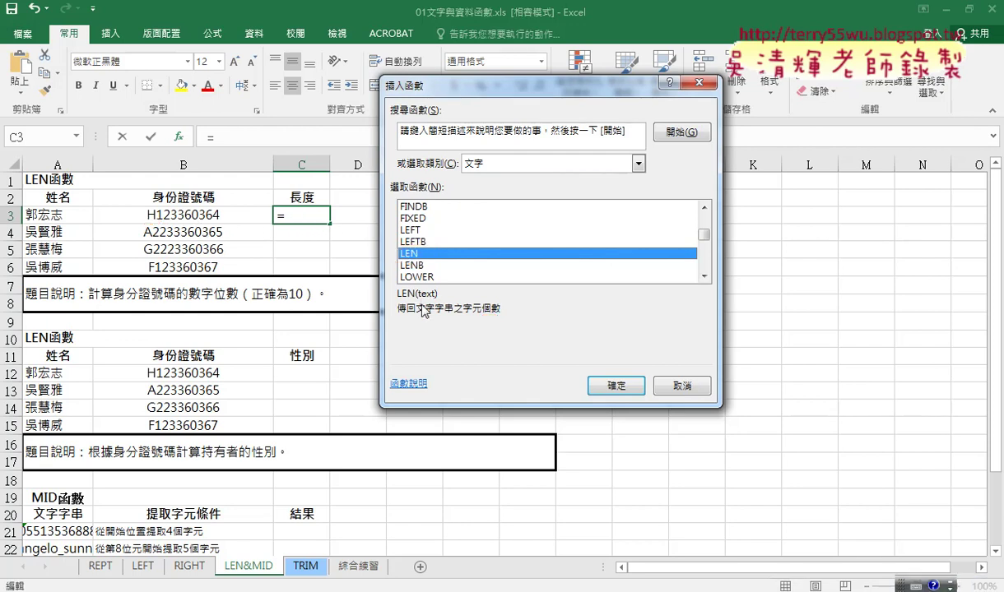
click(616, 387)
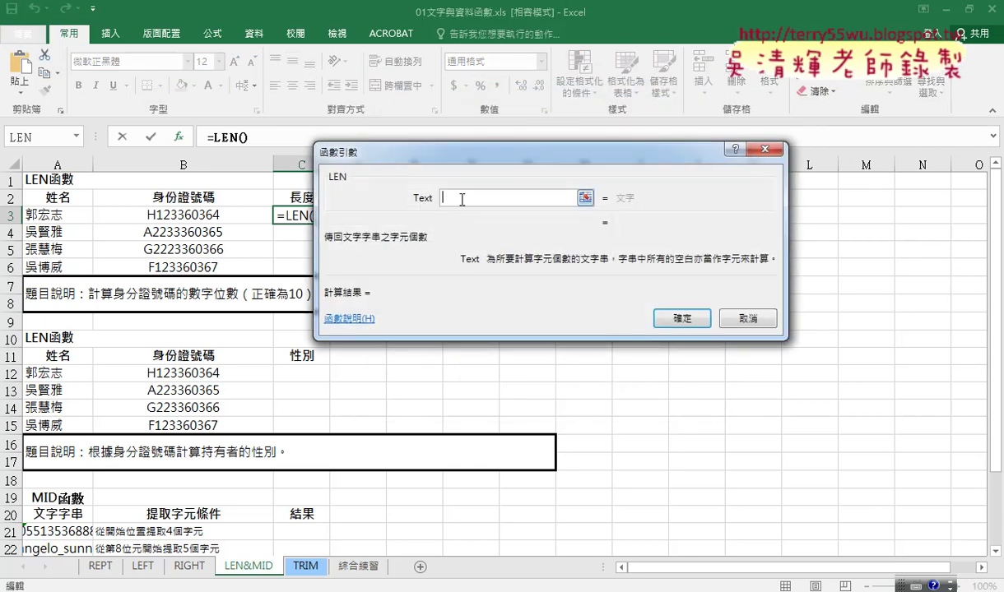
Set LEN's Text argument to B3 and confirm, so C3 shows 10
click(190, 217)
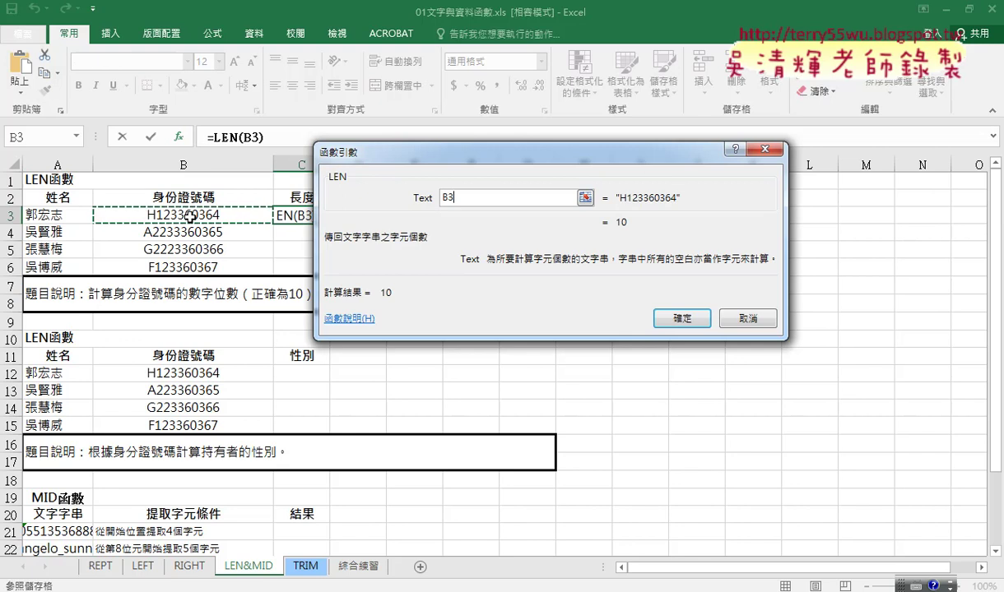
drag(368, 152, 447, 154)
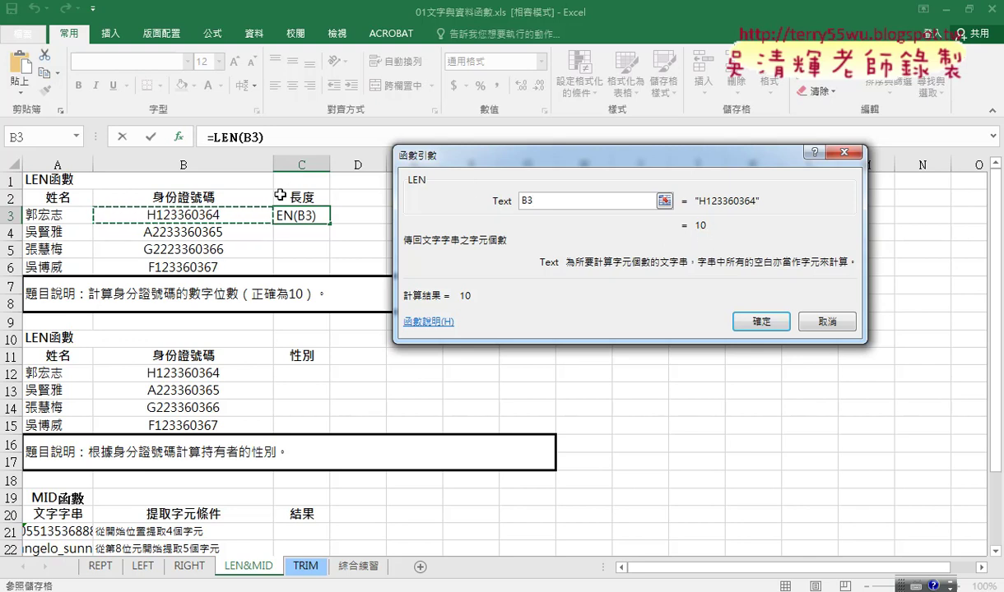
click(761, 319)
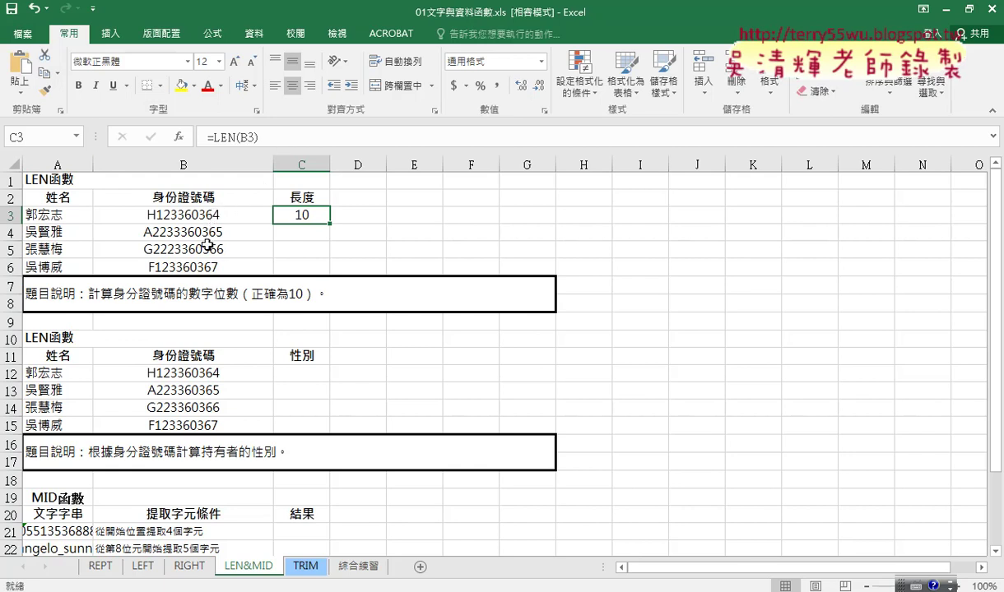
Copy =LEN(B3) from C3 down to C6, giving 10, 11, 11 and 10
drag(331, 224, 328, 273)
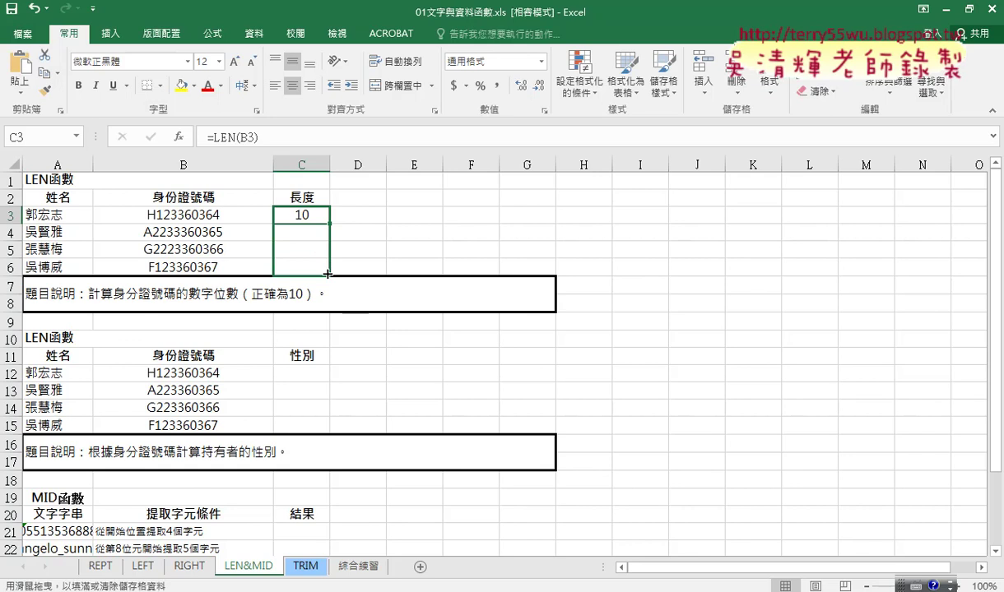
drag(327, 273, 332, 274)
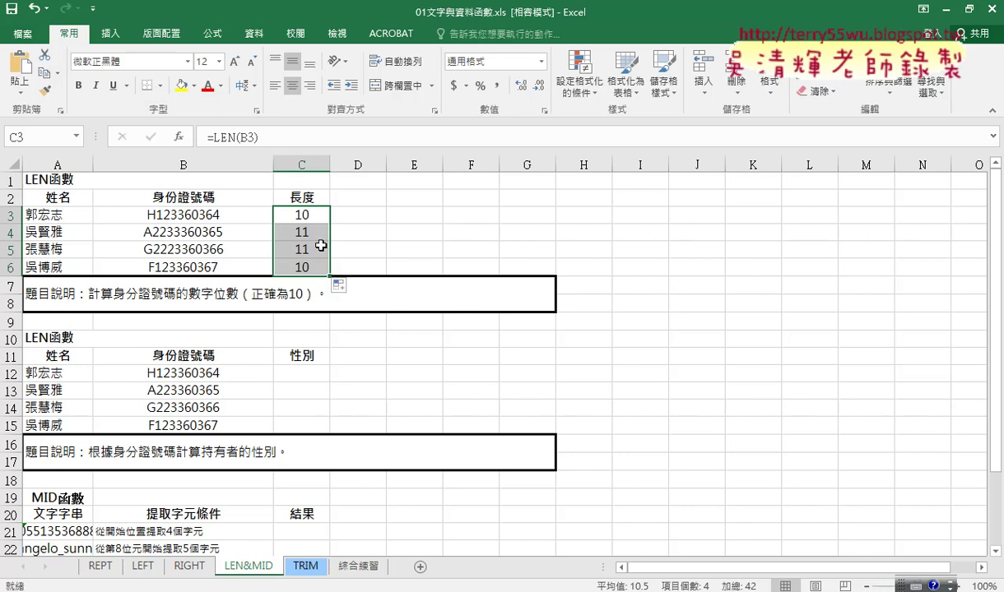
drag(316, 233, 329, 249)
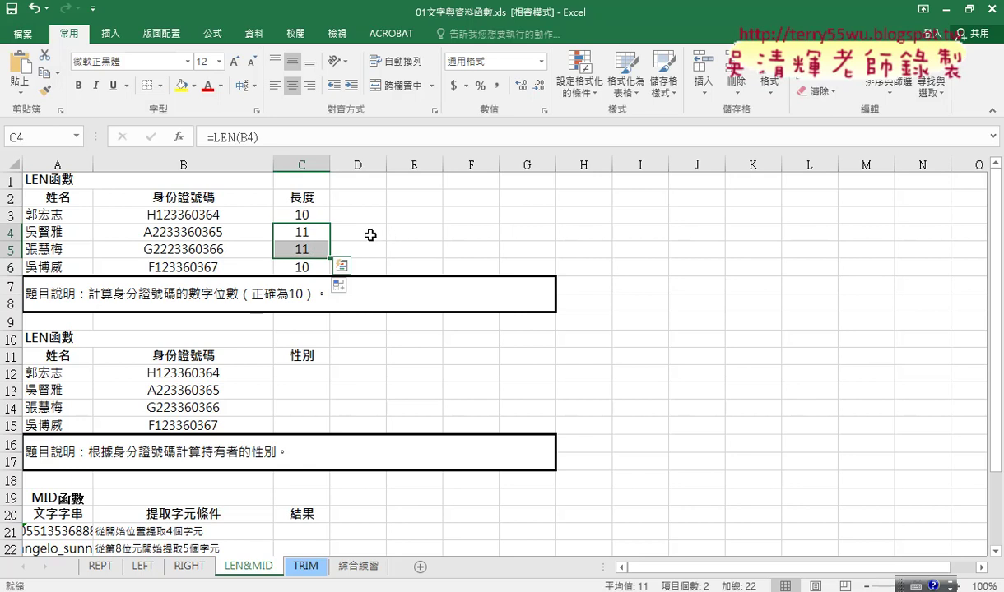
drag(359, 214, 361, 263)
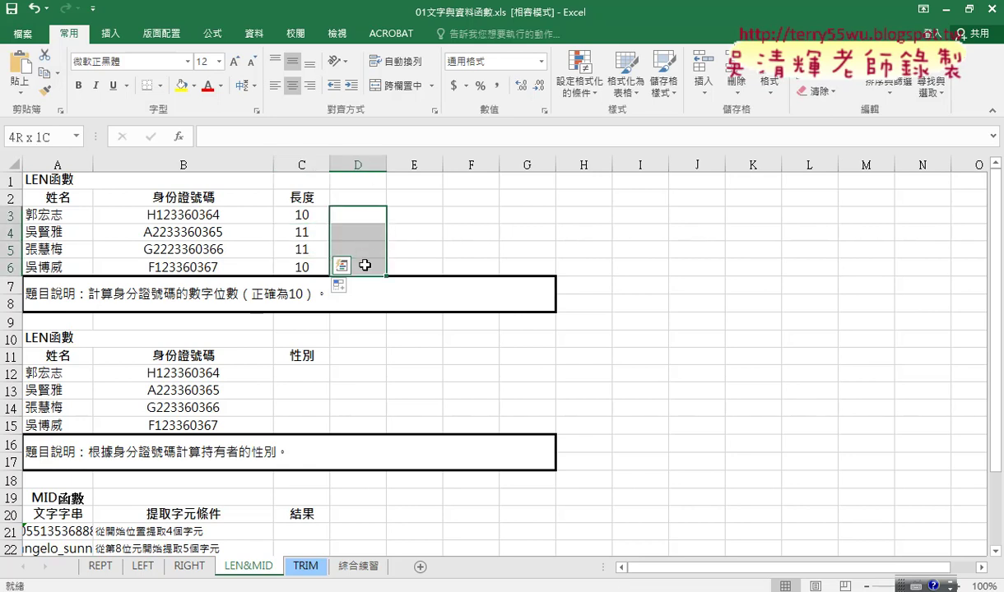
drag(290, 214, 303, 265)
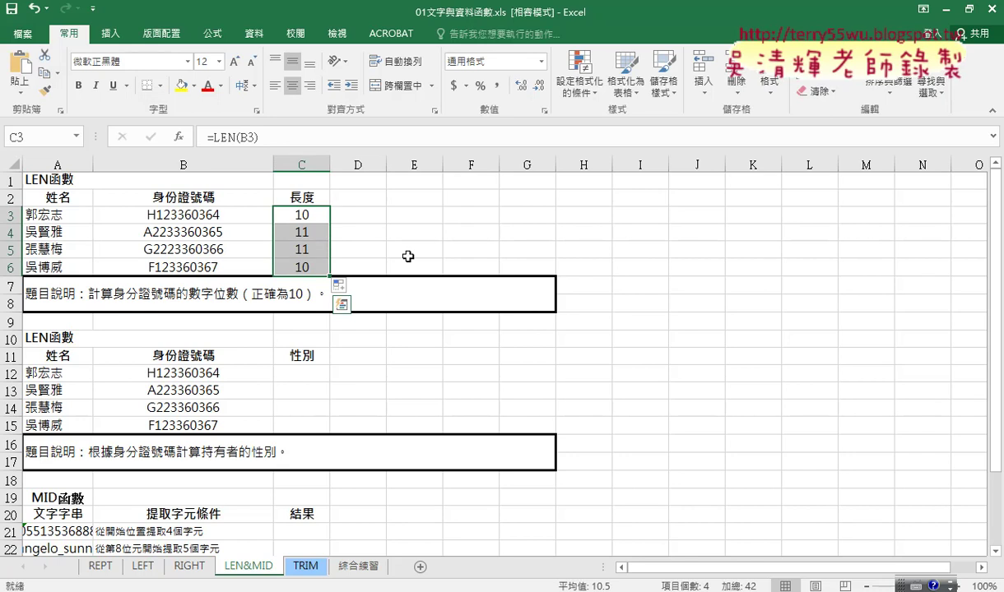